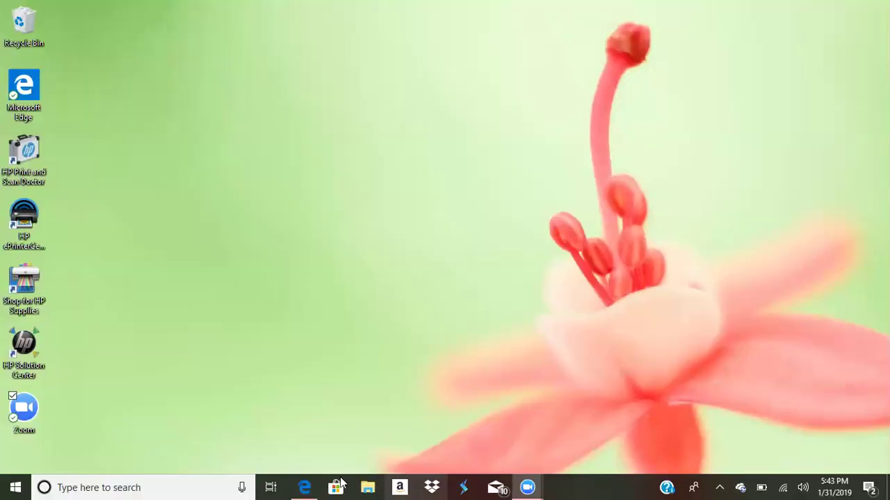
# - Switch to Microsoft Edge and open the Sophistravel site for editing from its Wix dashboard
pyautogui.click(304, 487)
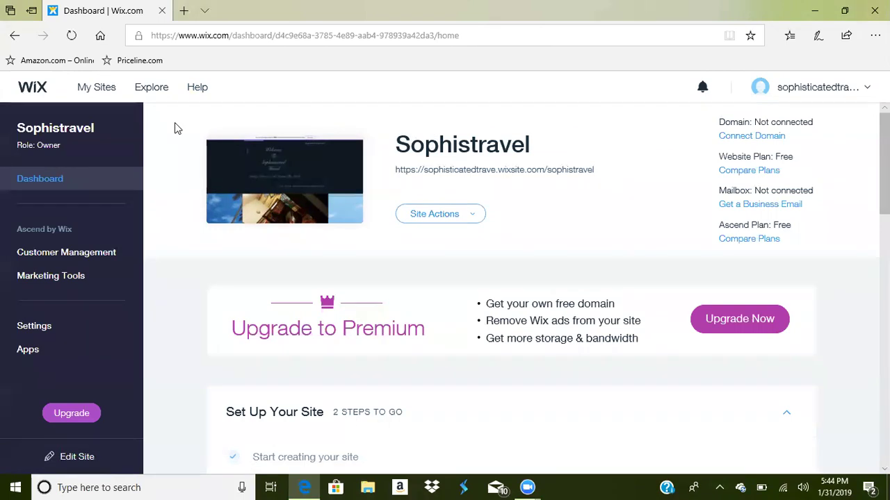
pyautogui.click(462, 229)
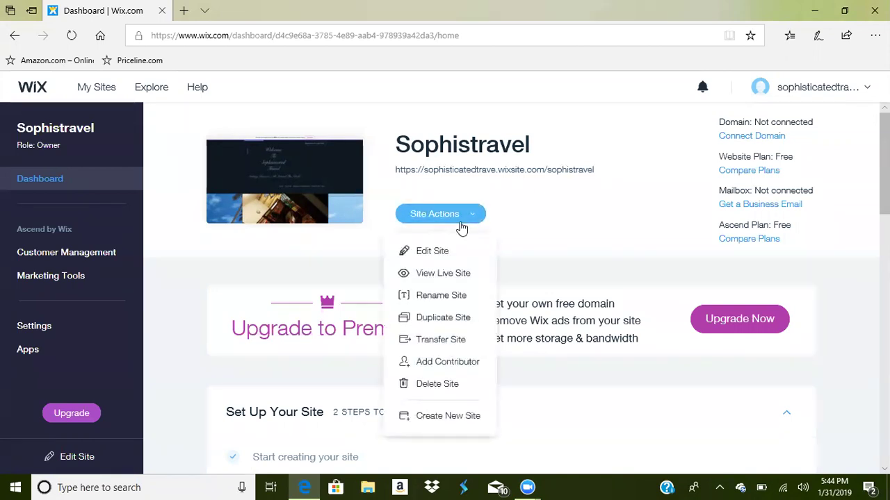
pyautogui.click(432, 251)
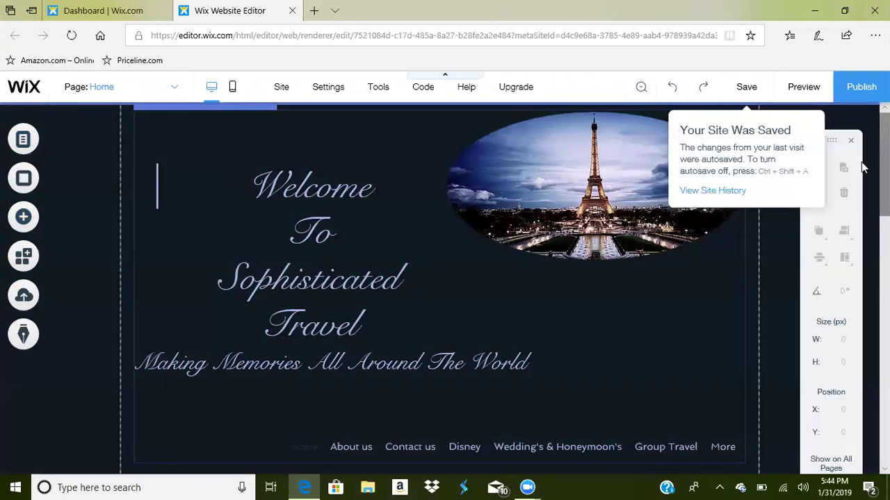
# - Close the floating editing toolbar that covers the edge of the Home page
pyautogui.scroll(-1, 445, 289)
pyautogui.scroll(-2, 444, 289)
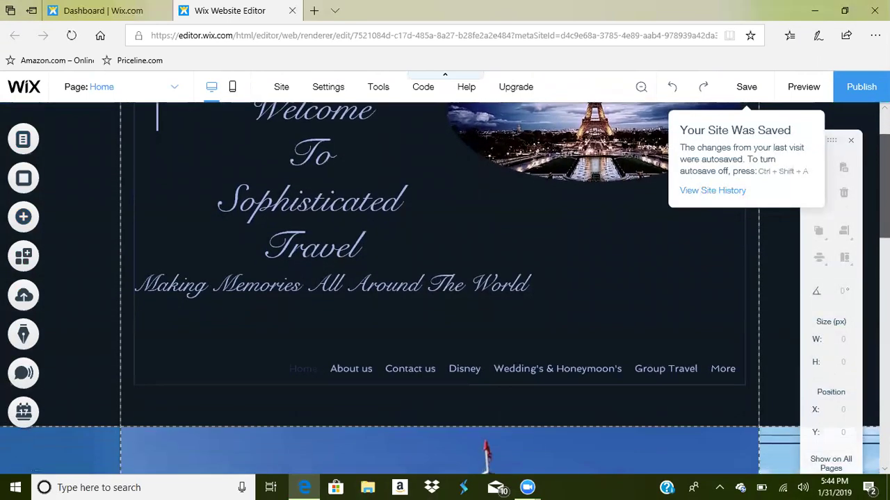
pyautogui.scroll(3, 445, 289)
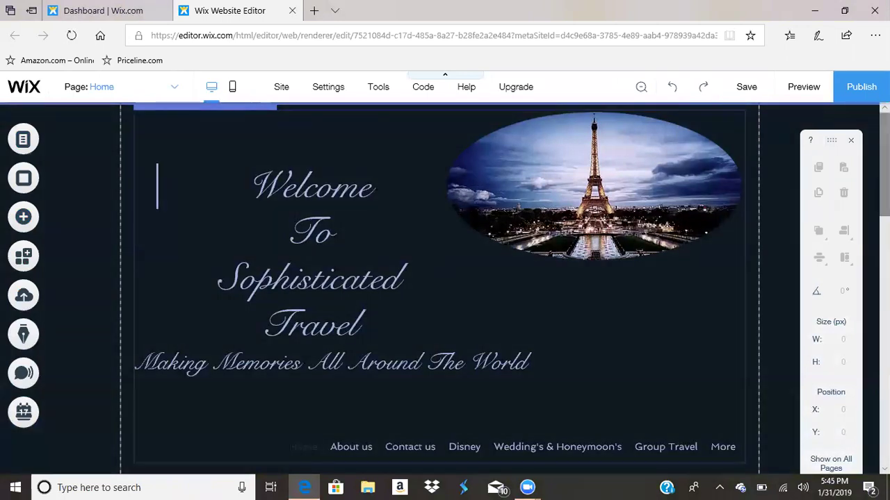
pyautogui.click(850, 141)
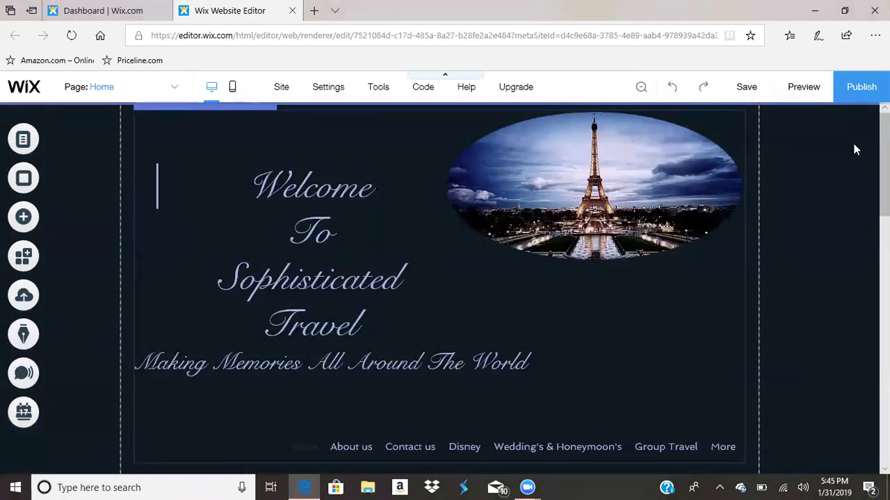
# - Examine the Home page header with its welcome text and Eiffel Tower image, and select the navigation menu
pyautogui.scroll(-2, 444, 287)
pyautogui.scroll(2, 444, 287)
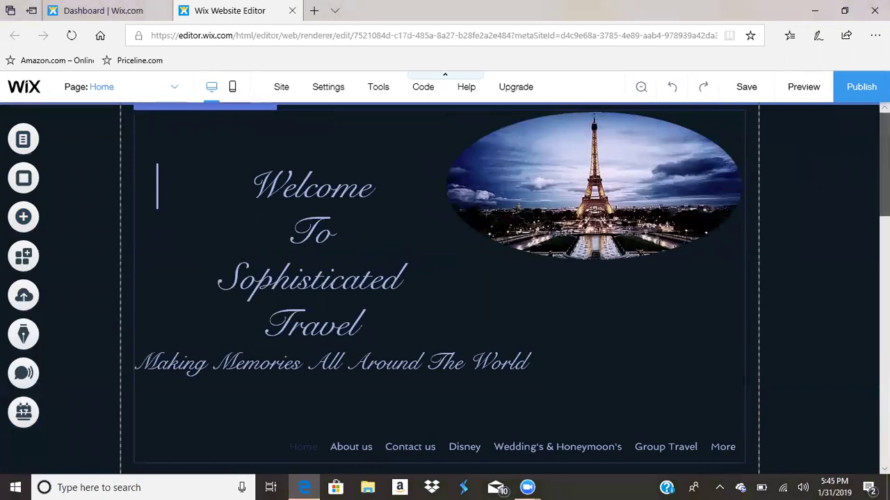
pyautogui.scroll(-1, 445, 287)
pyautogui.scroll(1, 445, 287)
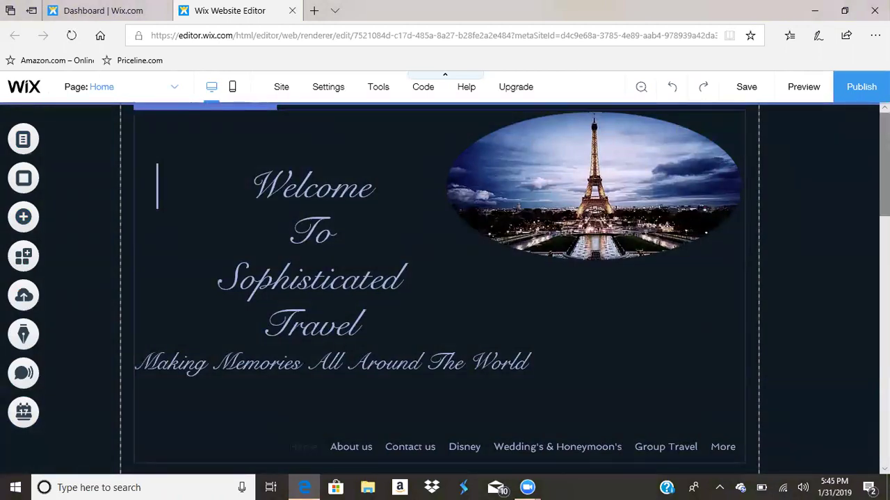
pyautogui.scroll(-1, 824, 345)
pyautogui.scroll(-1, 445, 278)
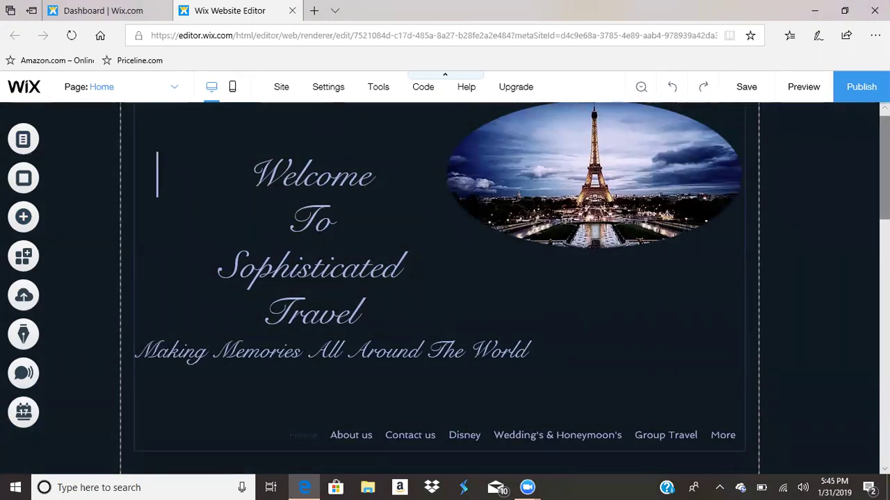
pyautogui.scroll(-3, 445, 288)
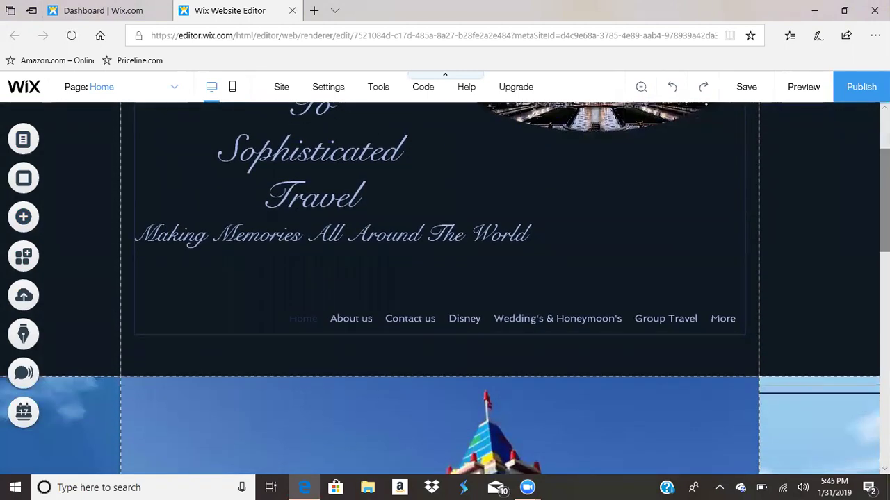
pyautogui.click(354, 312)
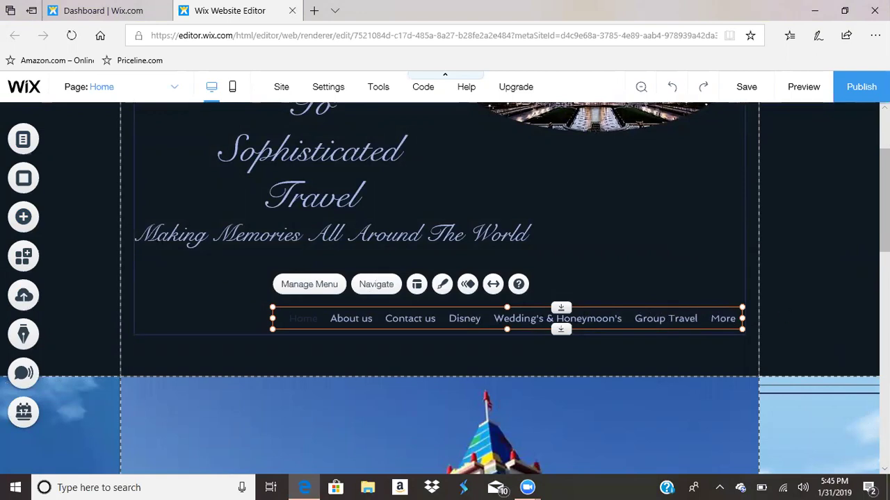
# - Review the Home page's slide deck gallery and the packages, passport, groups and wedding service columns below it
pyautogui.scroll(-5, 445, 289)
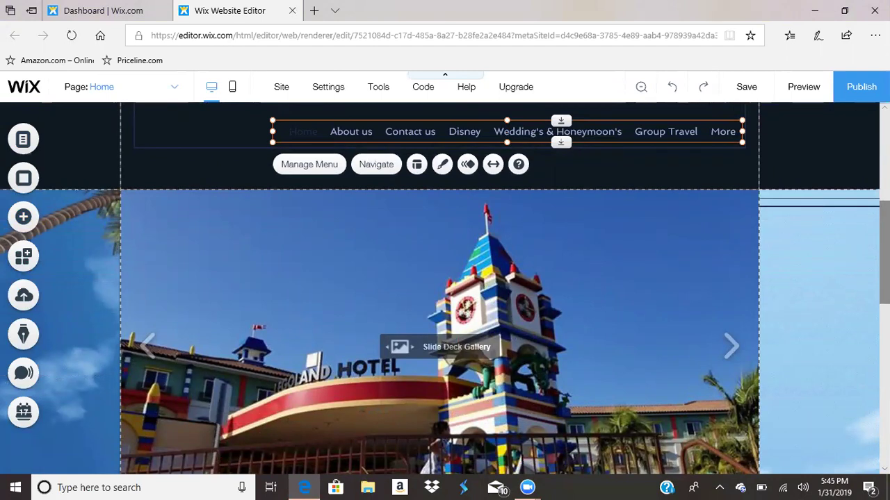
pyautogui.scroll(-2, 444, 289)
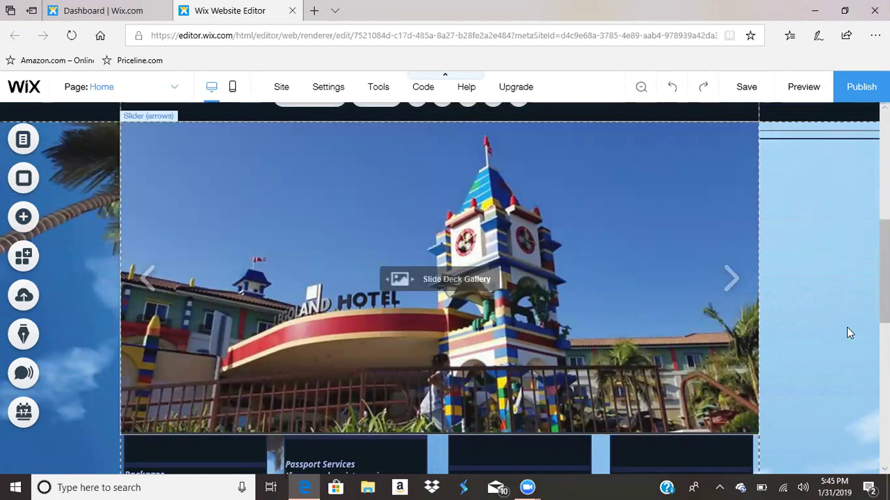
pyautogui.scroll(-2, 434, 381)
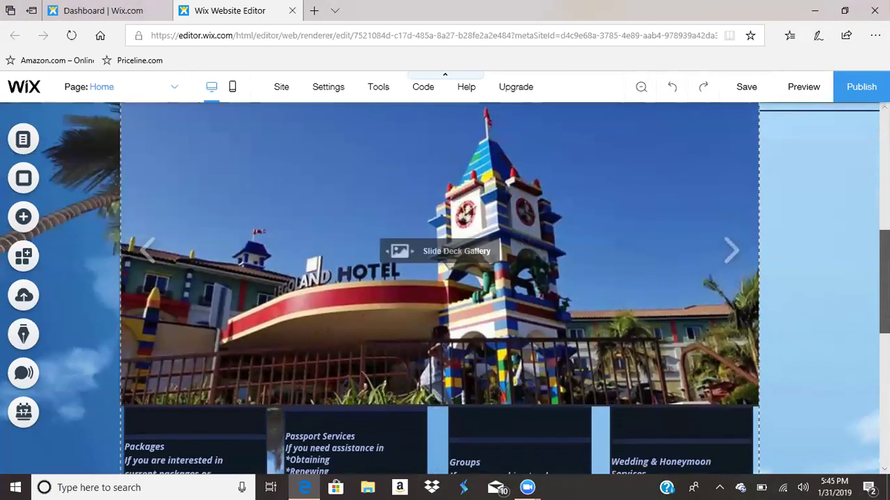
pyautogui.scroll(-1, 433, 381)
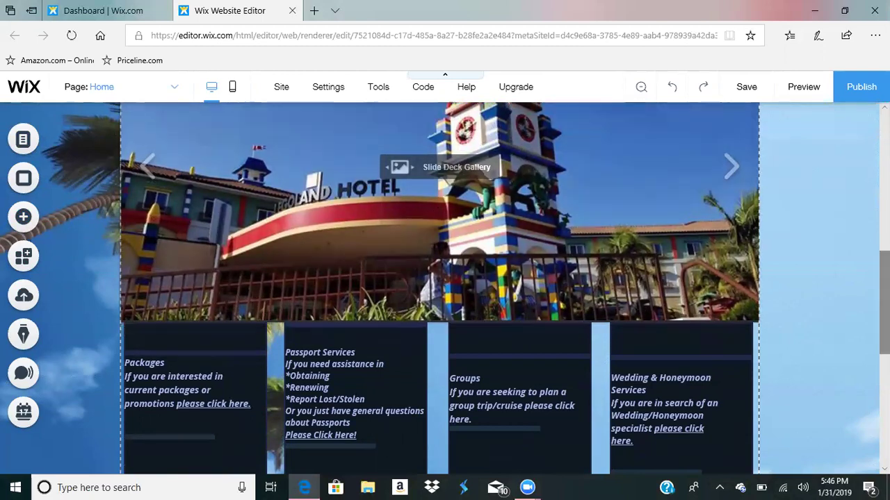
pyautogui.scroll(-2, 445, 288)
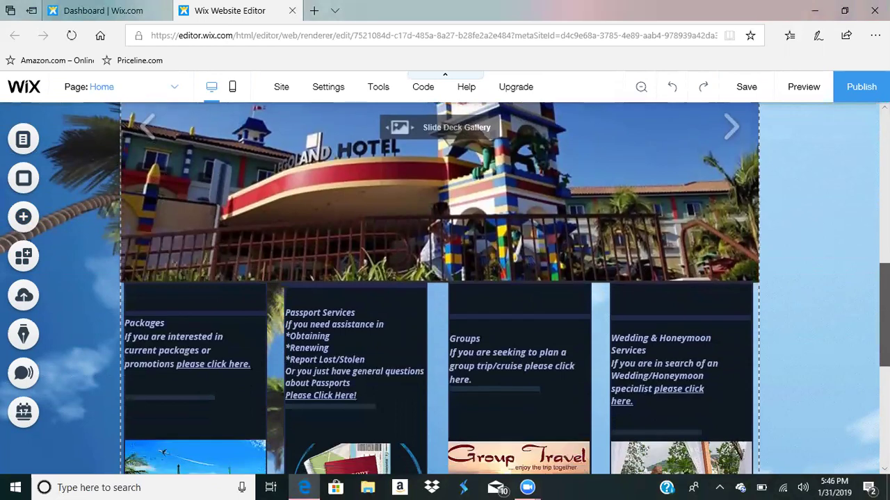
pyautogui.scroll(-1, 385, 203)
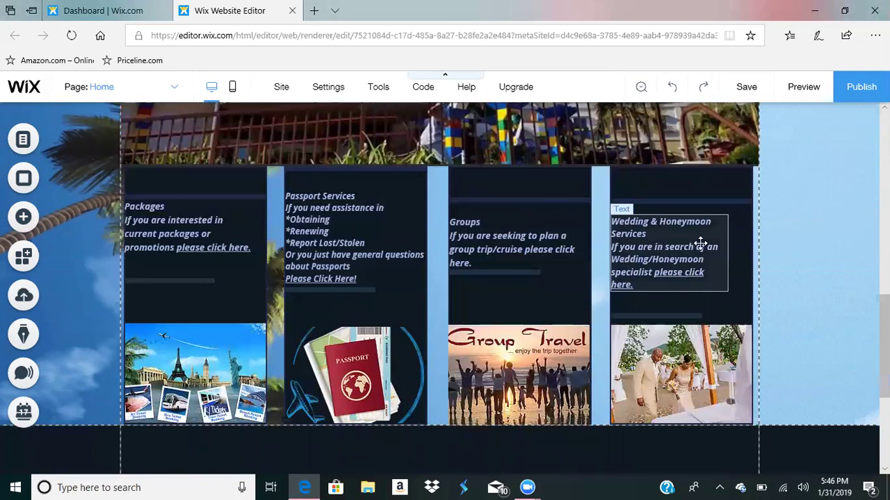
pyautogui.scroll(-1, 435, 399)
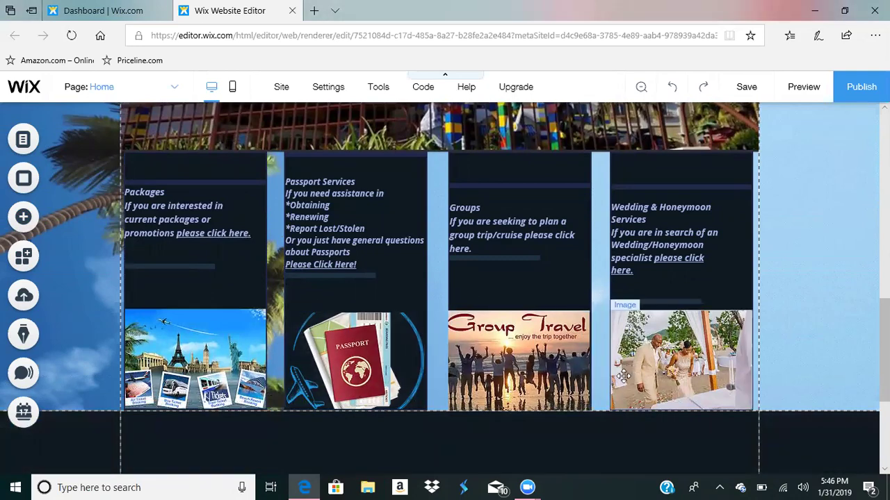
pyautogui.scroll(2, 816, 396)
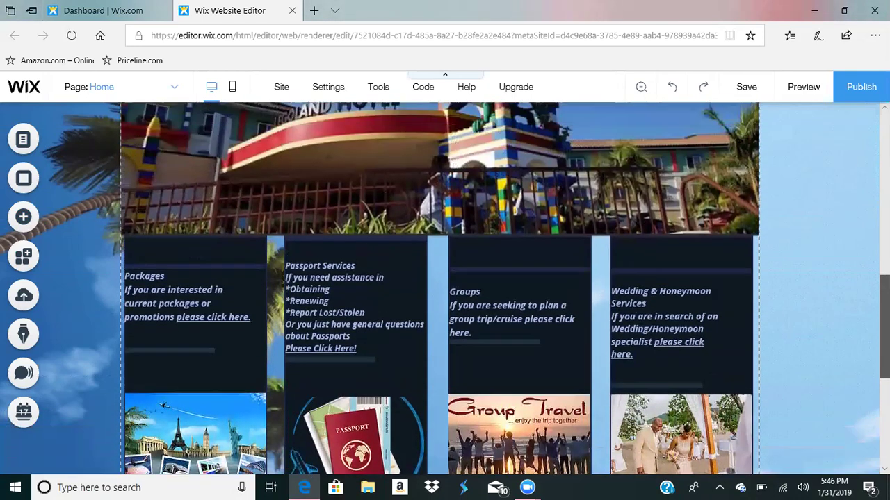
pyautogui.scroll(4, 366, 208)
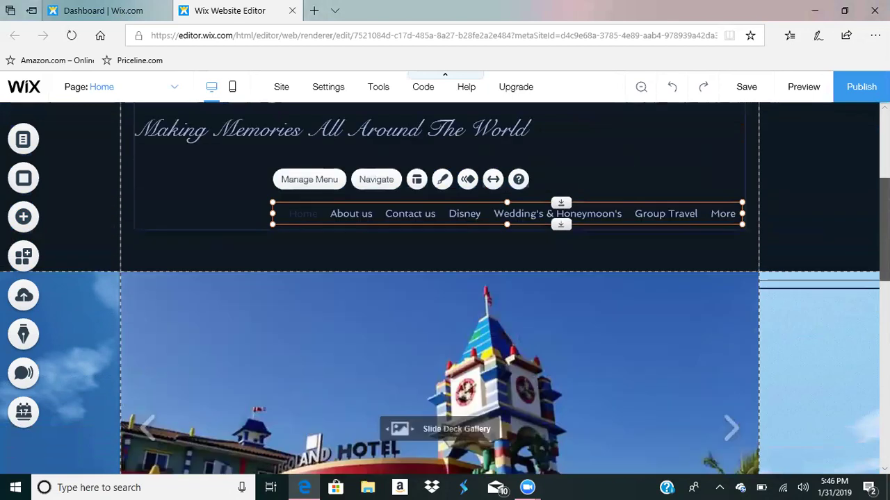
# - Go to the About us page and look through the element types available to add, such as text, galleries and a blog
pyautogui.click(174, 88)
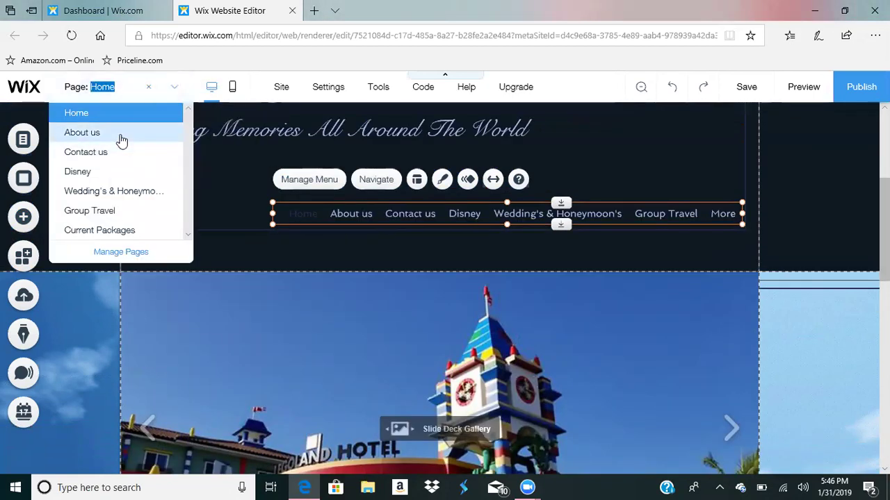
pyautogui.click(119, 134)
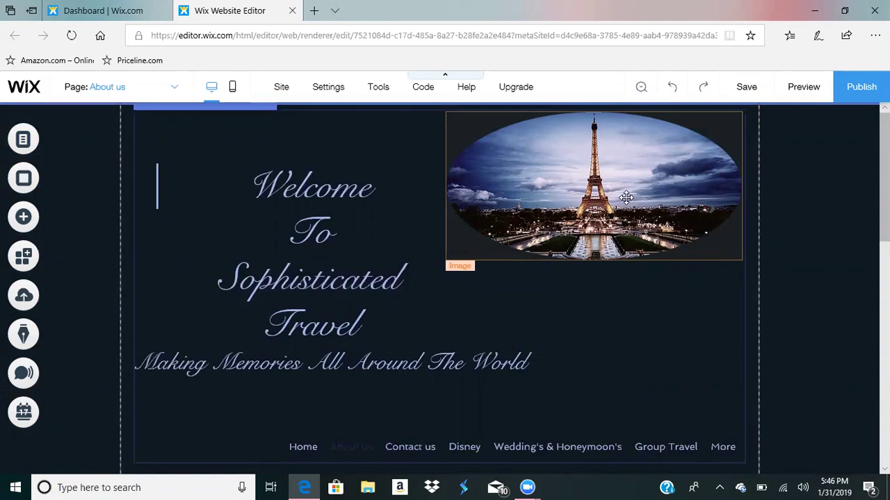
pyautogui.click(24, 215)
pyautogui.moveTo(82, 142)
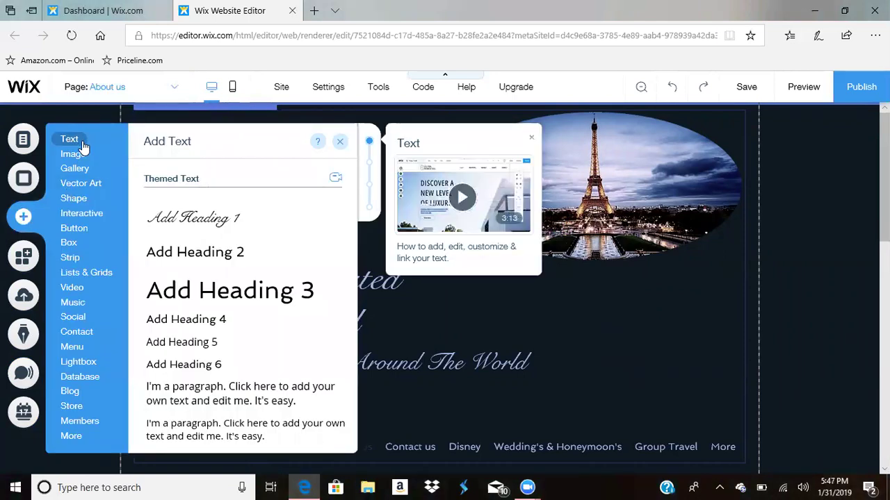
pyautogui.moveTo(82, 179)
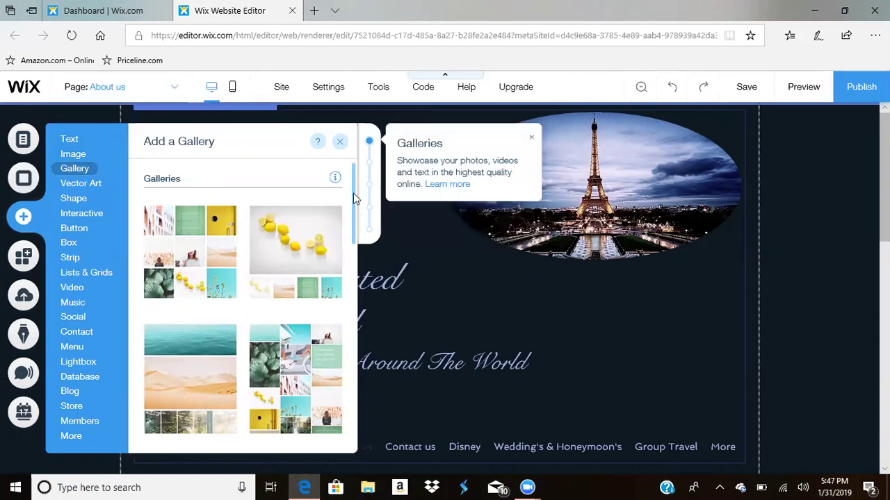
pyautogui.scroll(-3, 348, 209)
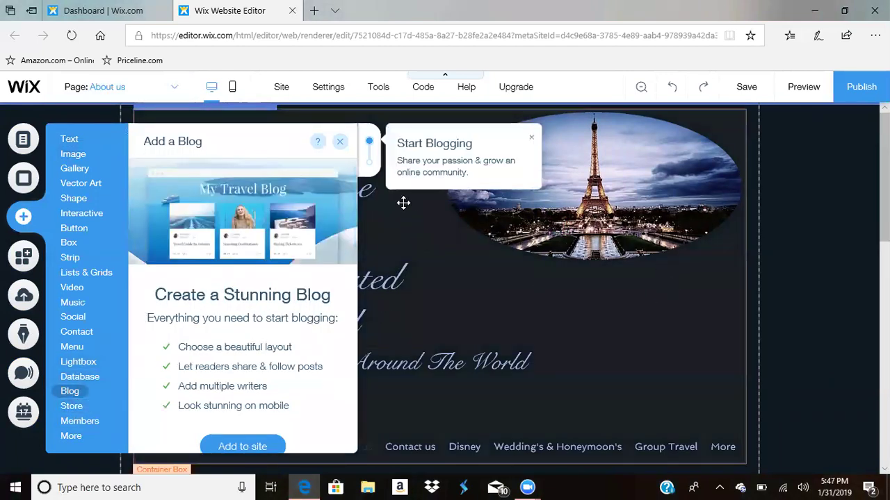
pyautogui.click(339, 142)
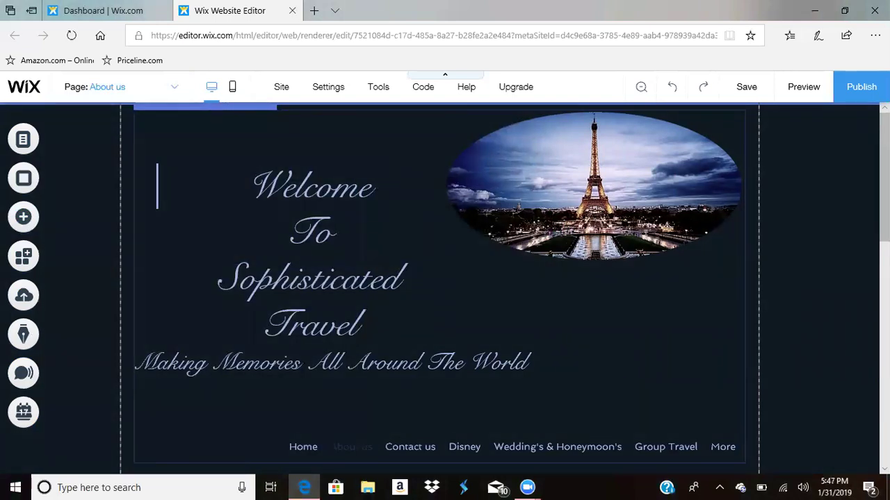
# - Examine the About us page's logo image and introduction text with their editing options, plus the footer's links and contact details
pyautogui.scroll(-1, 883, 177)
pyautogui.scroll(-3, 882, 209)
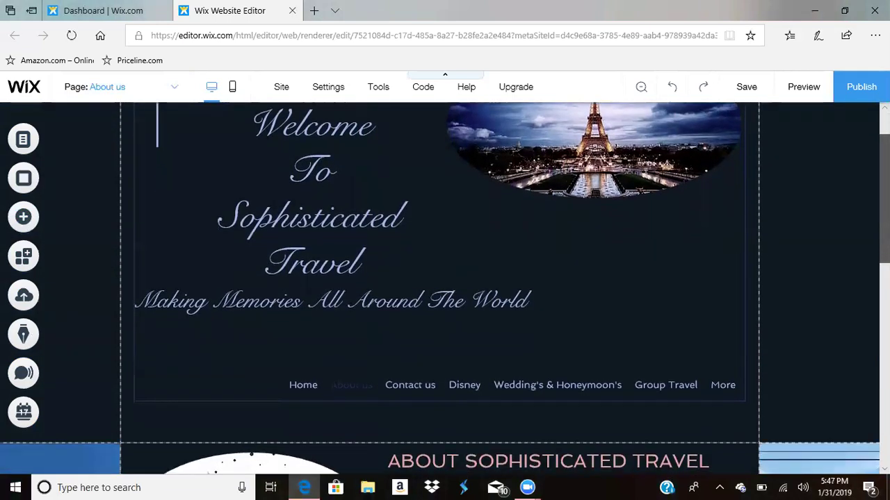
pyautogui.scroll(-7, 444, 289)
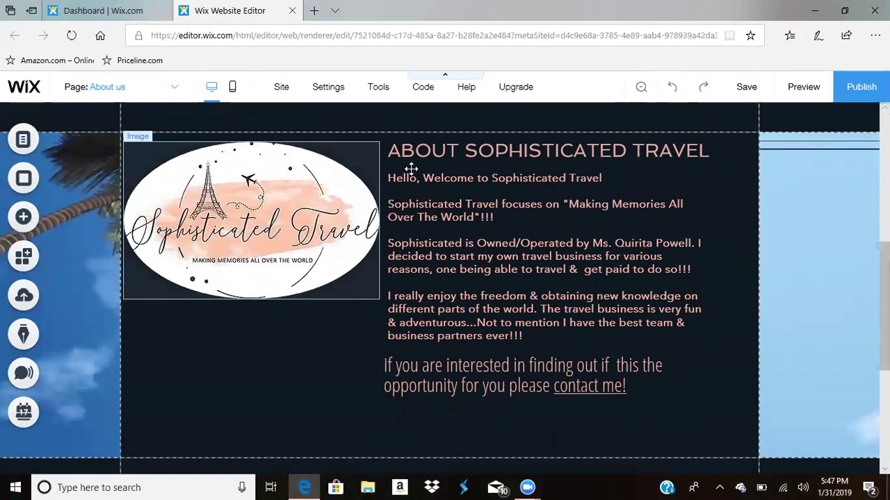
pyautogui.click(200, 203)
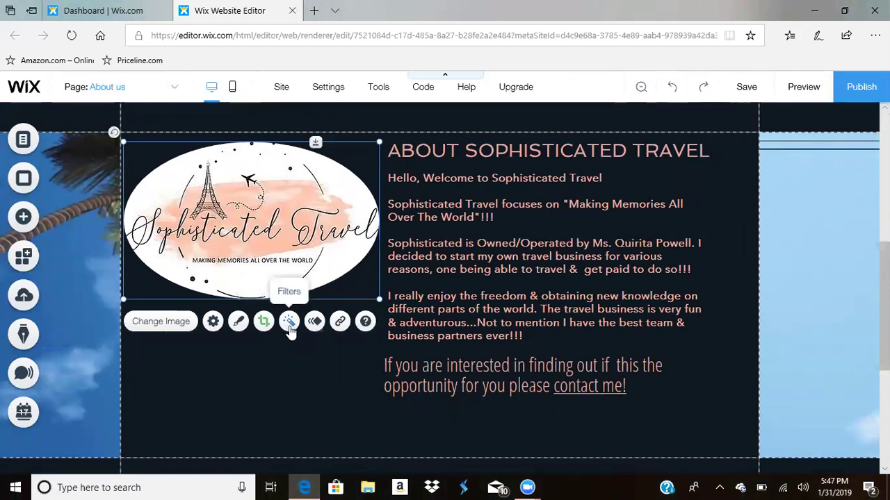
pyautogui.click(419, 204)
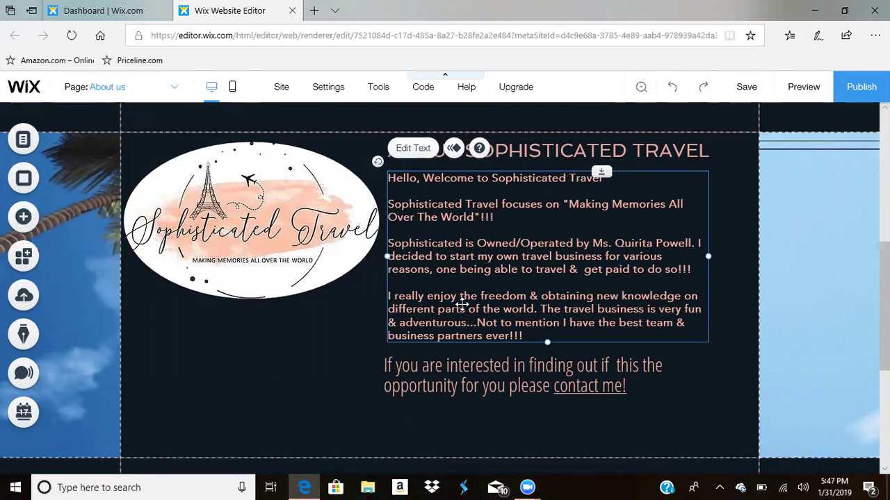
pyautogui.scroll(-4, 799, 272)
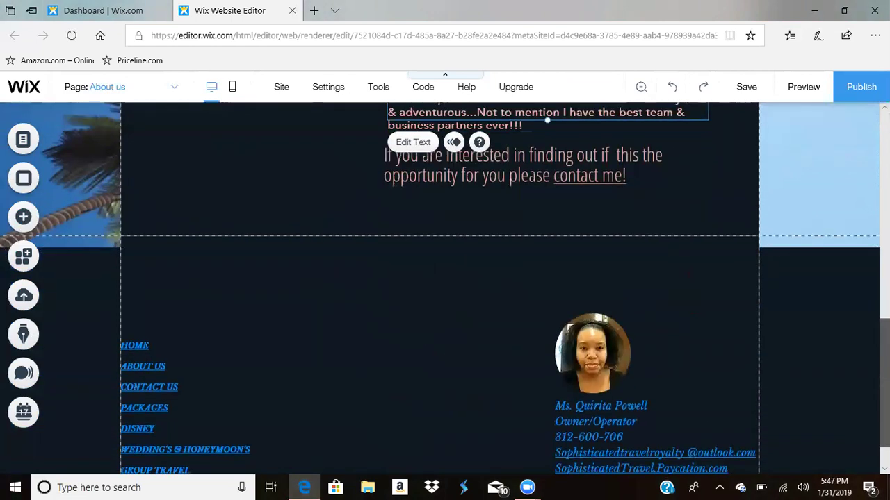
pyautogui.scroll(-1, 338, 256)
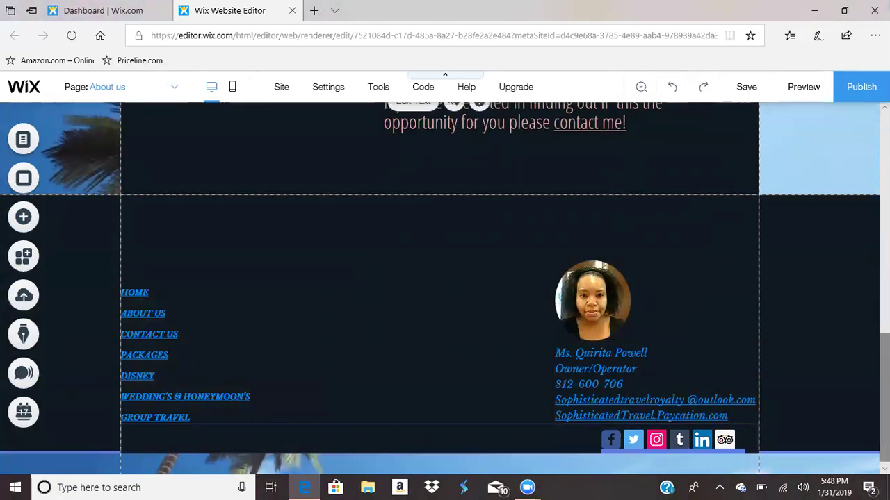
pyautogui.scroll(-1, 638, 444)
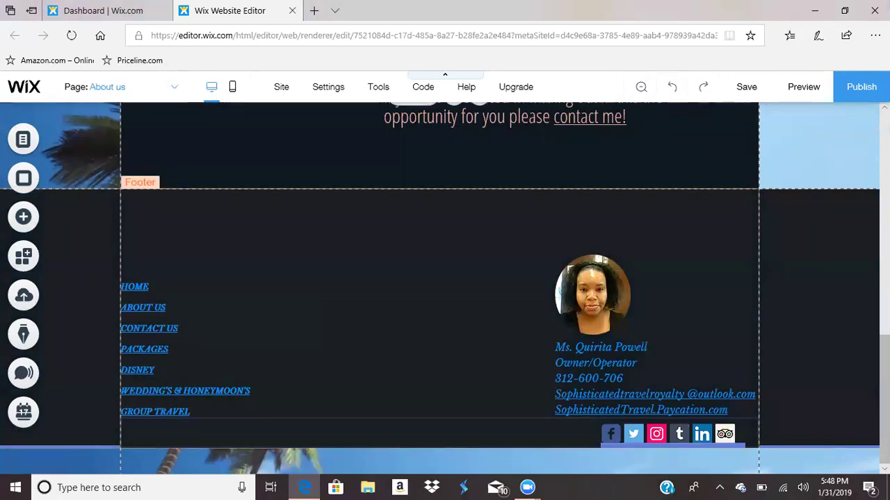
pyautogui.scroll(4, 445, 278)
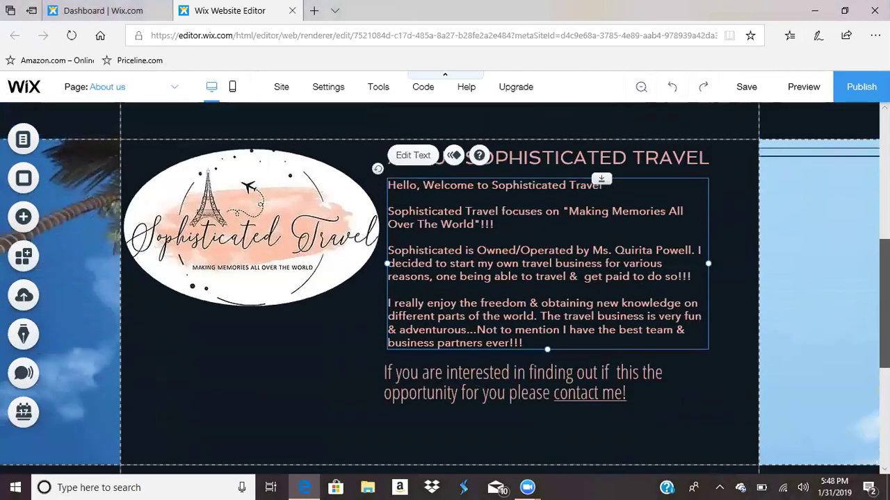
pyautogui.scroll(4, 383, 347)
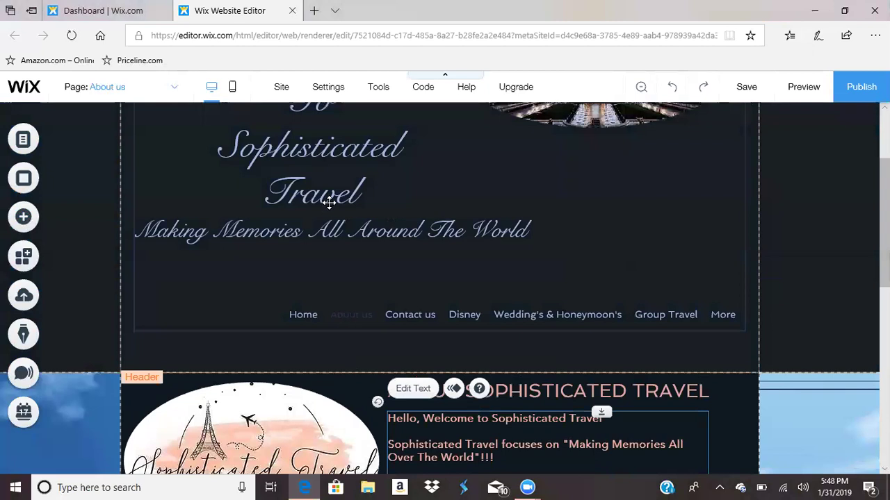
# - Go to the Contact us page and examine its contact details, message form, Chicago location map and footer
pyautogui.click(174, 88)
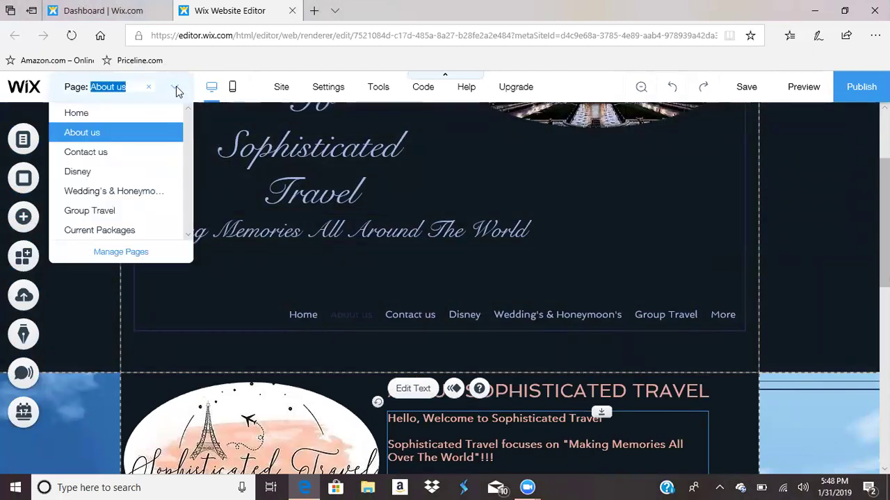
pyautogui.click(141, 153)
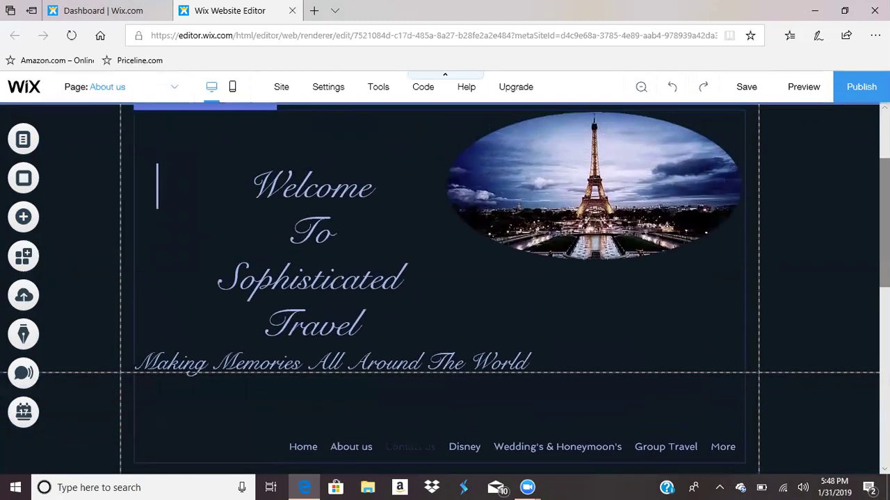
pyautogui.scroll(-2, 445, 278)
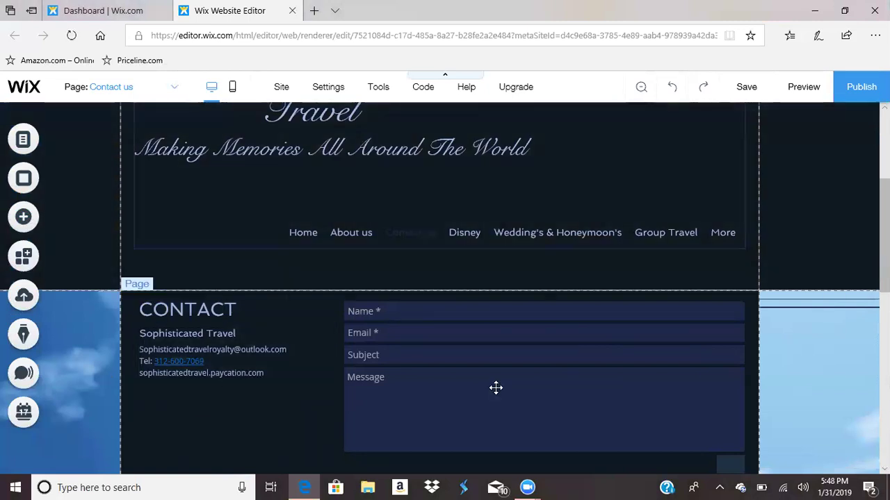
pyautogui.scroll(-1, 471, 302)
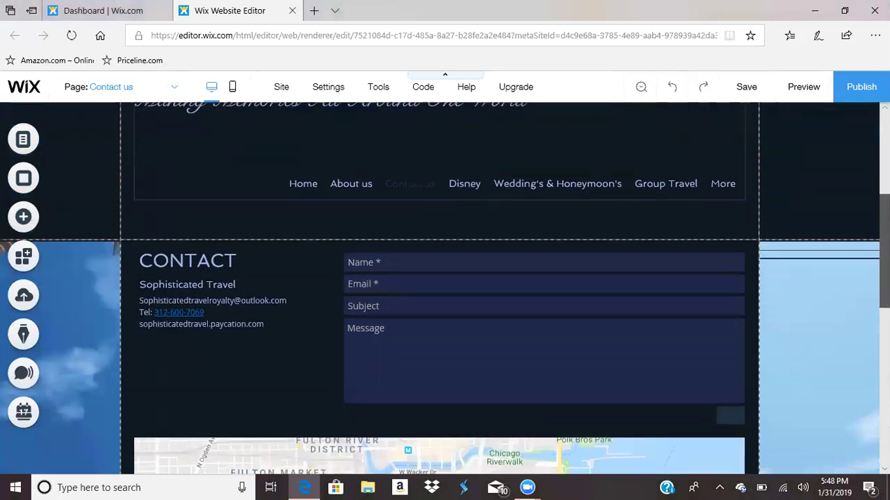
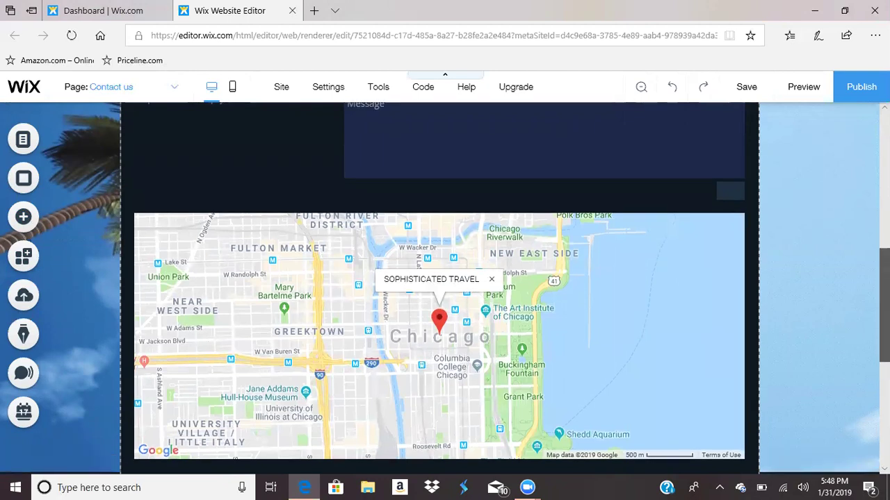
pyautogui.scroll(-5, 445, 289)
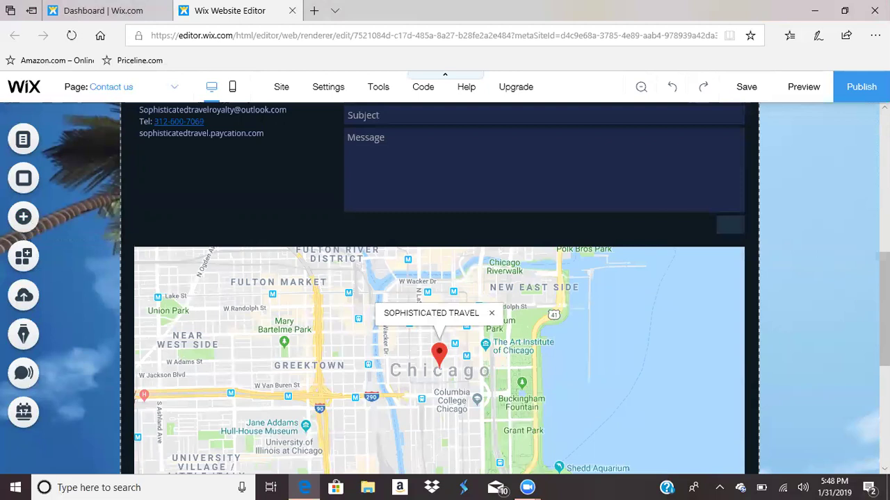
pyautogui.scroll(-4, 445, 289)
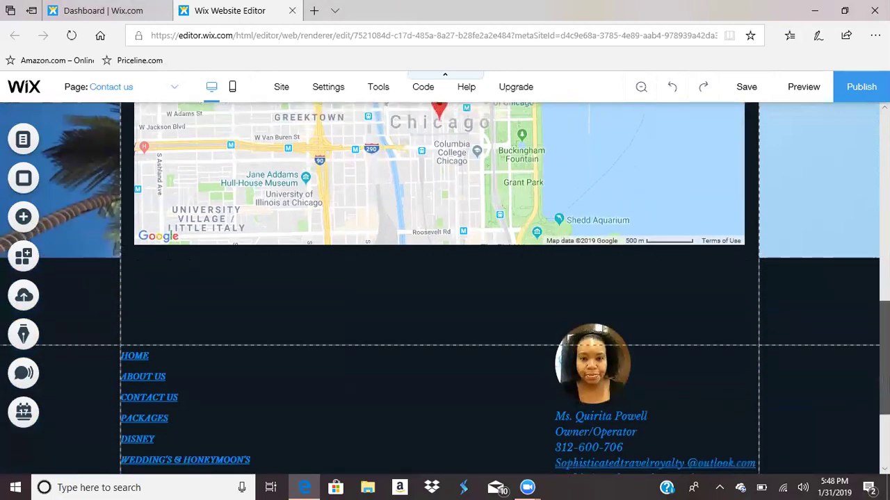
pyautogui.scroll(5, 445, 288)
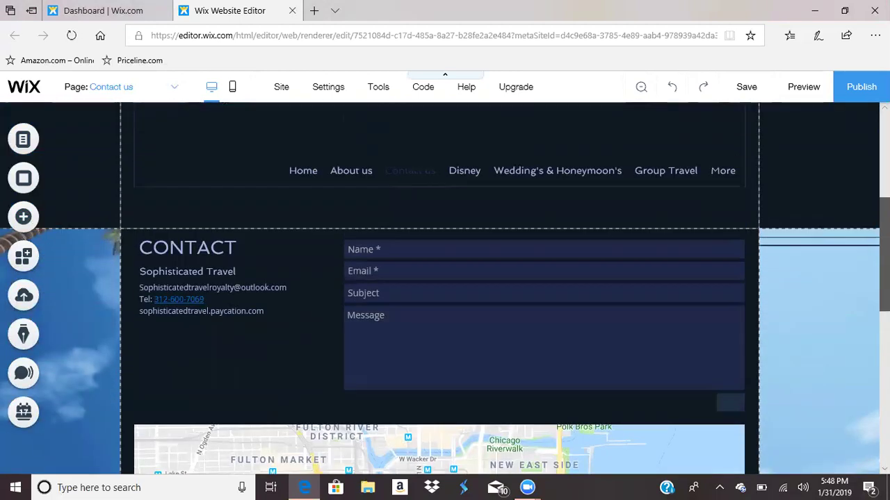
# - Go to the Disney page and examine the booking banner with its Disney logos below the site header
pyautogui.click(174, 87)
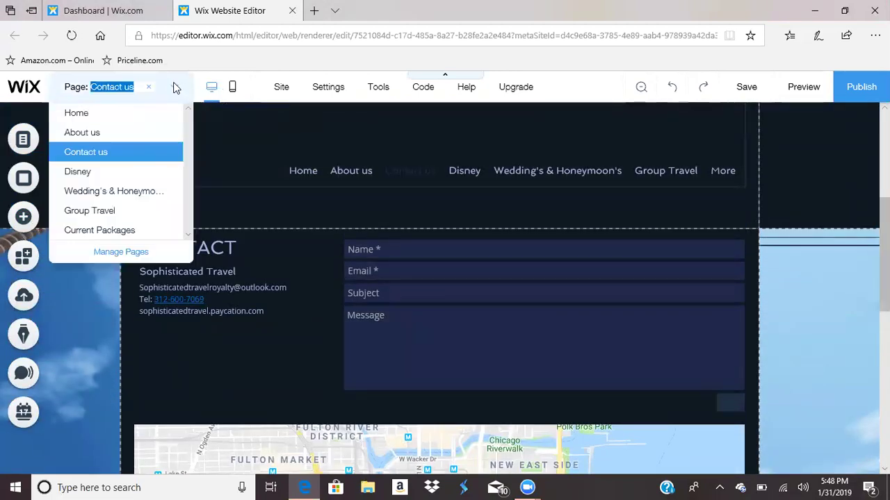
pyautogui.click(153, 173)
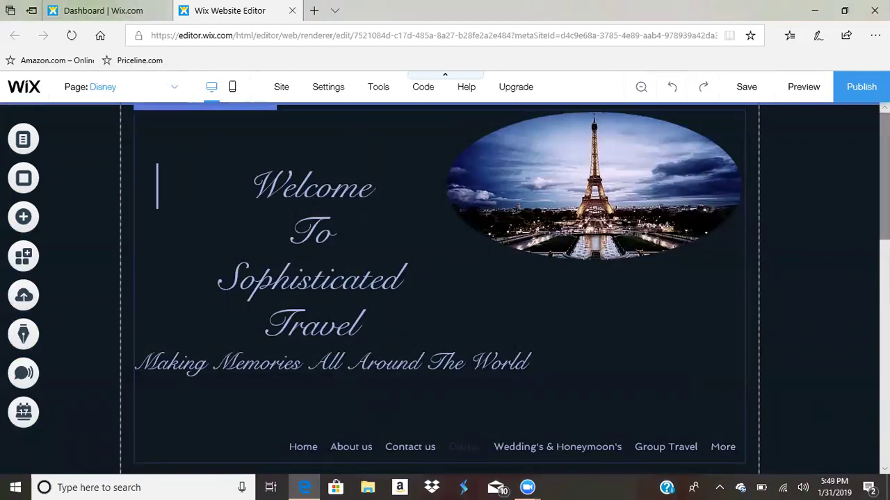
pyautogui.scroll(-1, 445, 278)
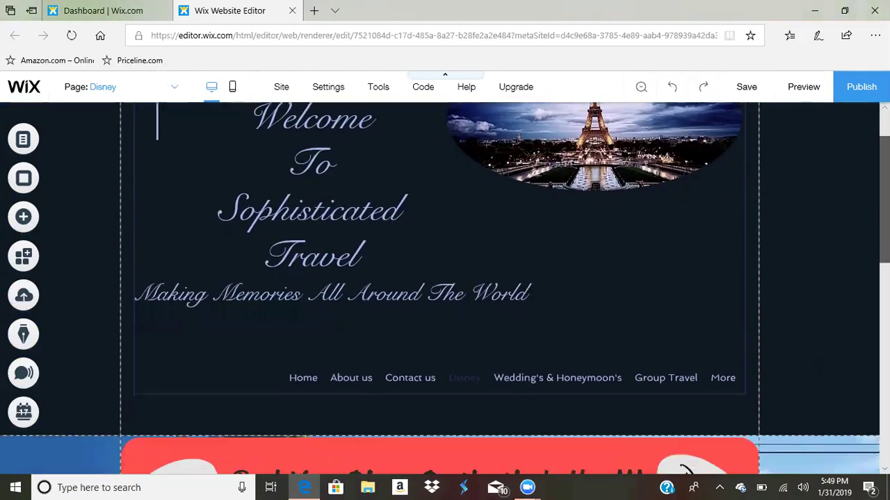
pyautogui.scroll(-2, 444, 277)
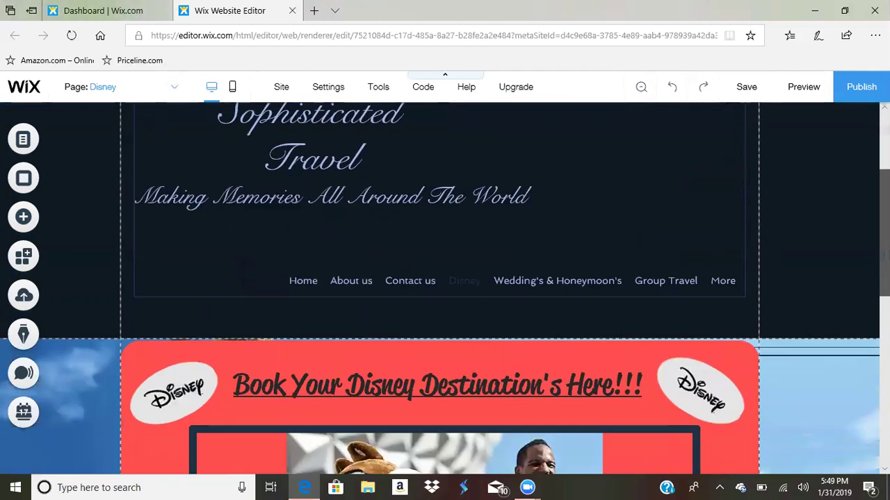
pyautogui.scroll(-1, 445, 278)
pyautogui.scroll(-2, 445, 288)
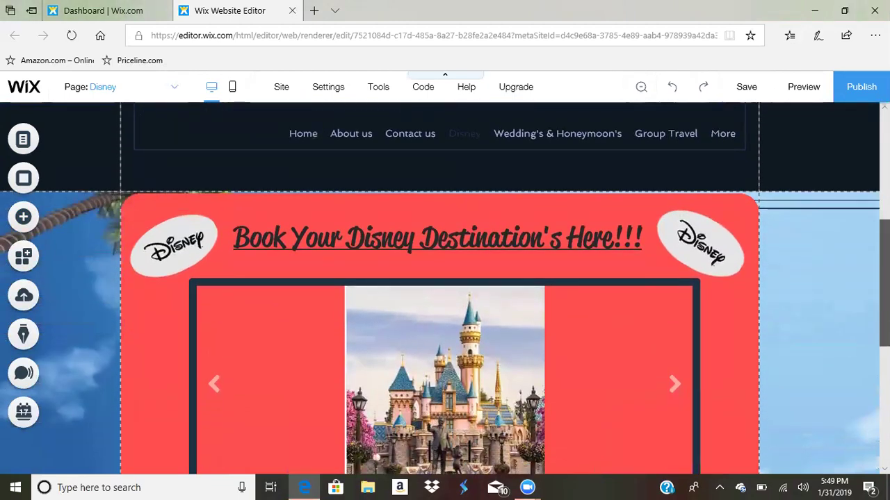
pyautogui.scroll(-1, 749, 280)
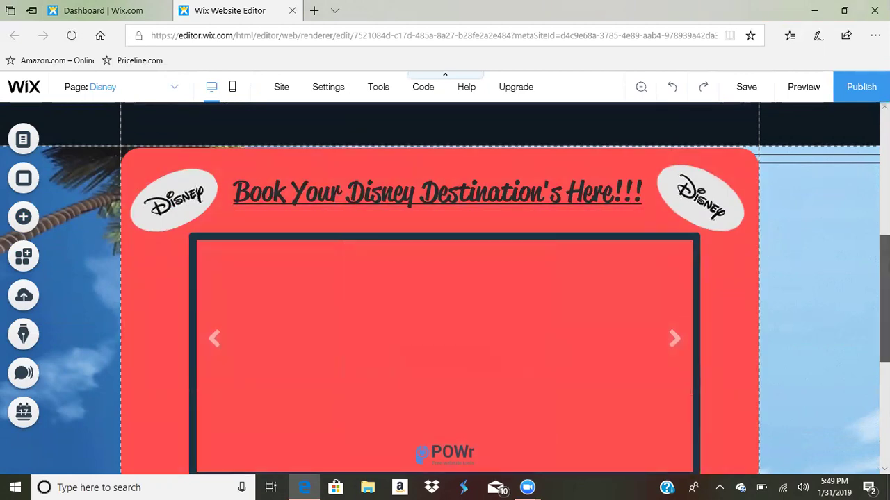
# - Review the Disney page's photo slideshow and its red frame, returning to the navigation menu above it
pyautogui.scroll(-1, 741, 264)
pyautogui.scroll(-1, 445, 278)
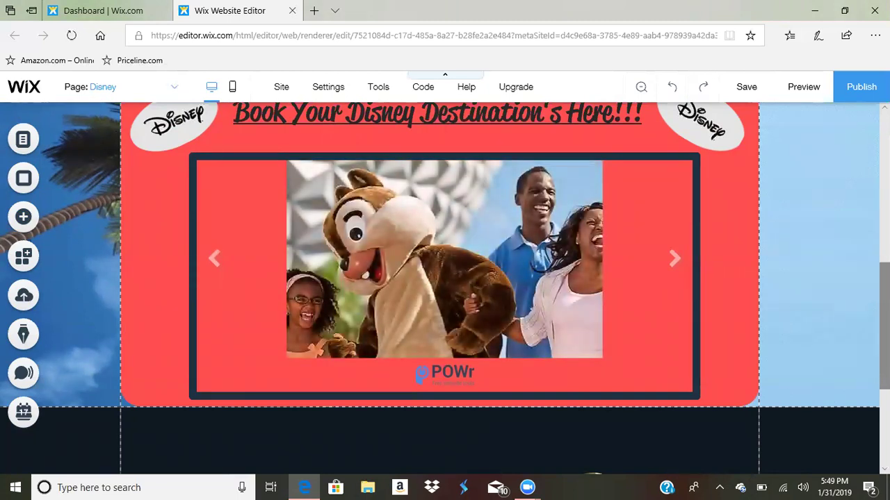
pyautogui.scroll(1, 444, 289)
pyautogui.scroll(-2, 445, 288)
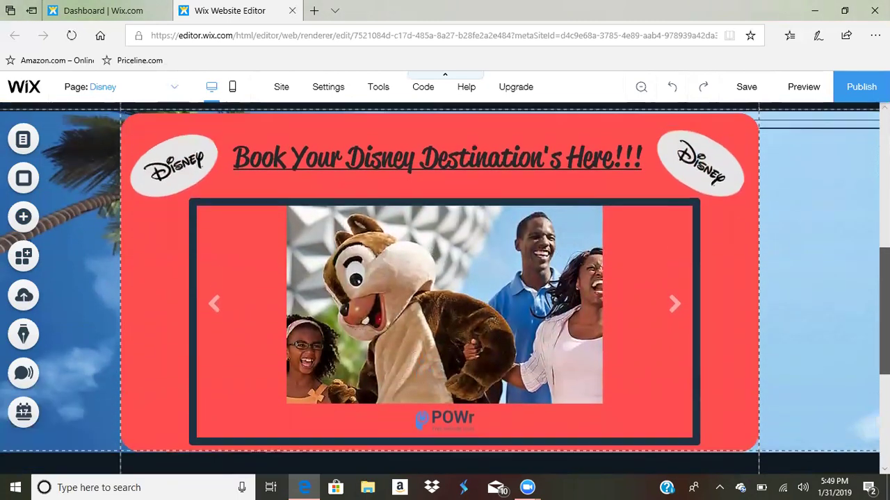
pyautogui.scroll(-2, 655, 279)
pyautogui.scroll(3, 655, 279)
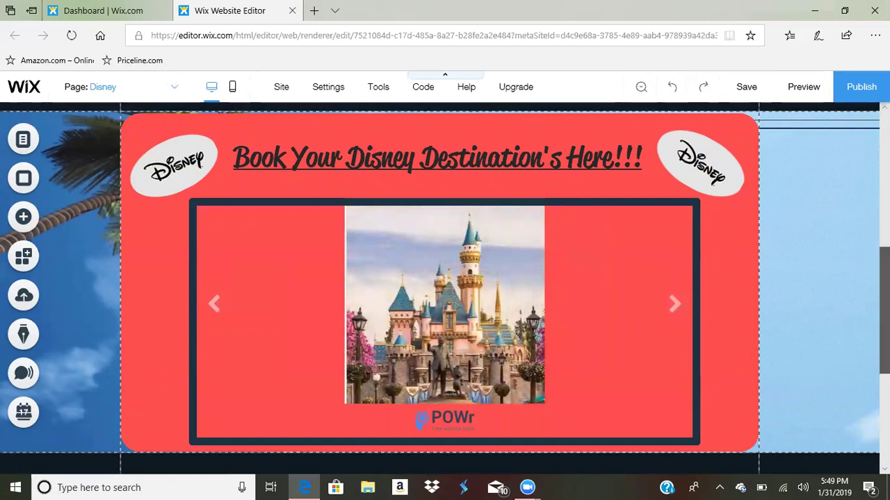
pyautogui.scroll(-2, 869, 313)
pyautogui.scroll(3, 445, 289)
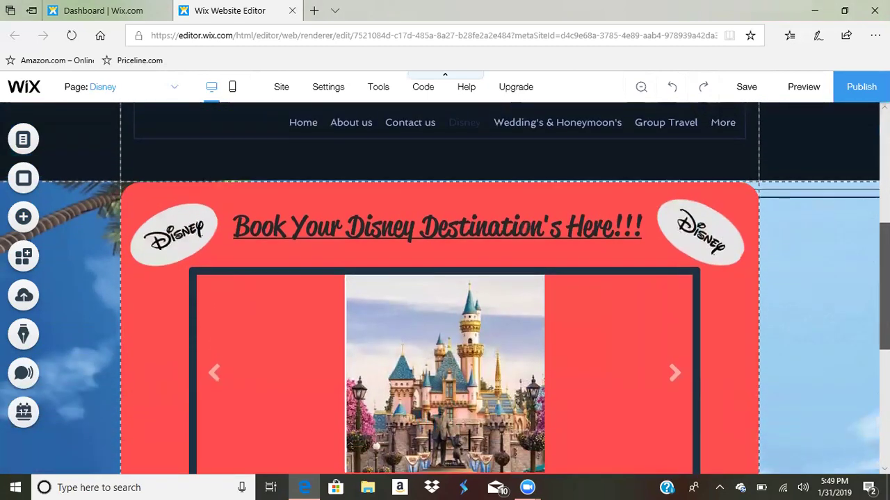
pyautogui.scroll(2, 445, 288)
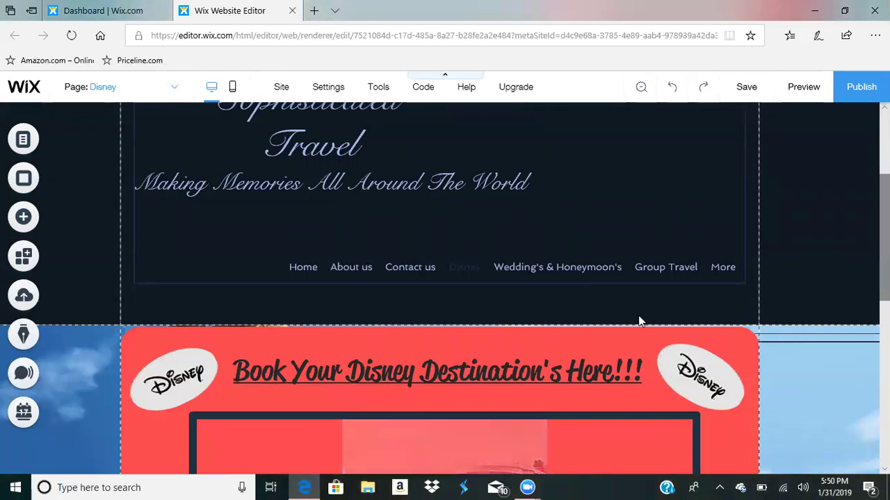
# - Preview the site and open its Home page to check the header and the photo slideshow
pyautogui.click(801, 89)
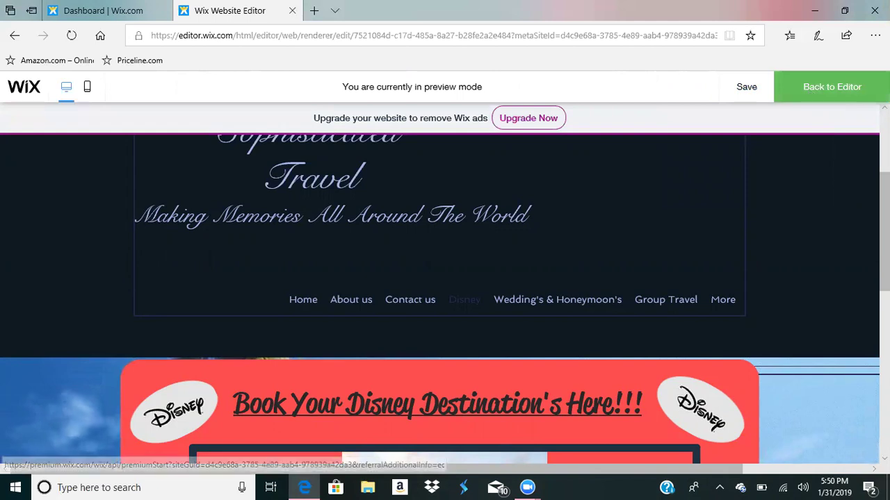
pyautogui.click(299, 301)
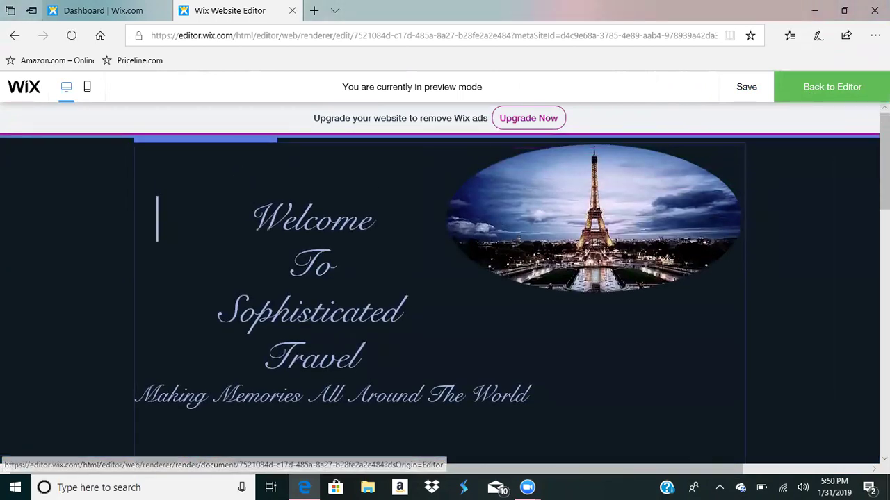
pyautogui.scroll(-3, 444, 292)
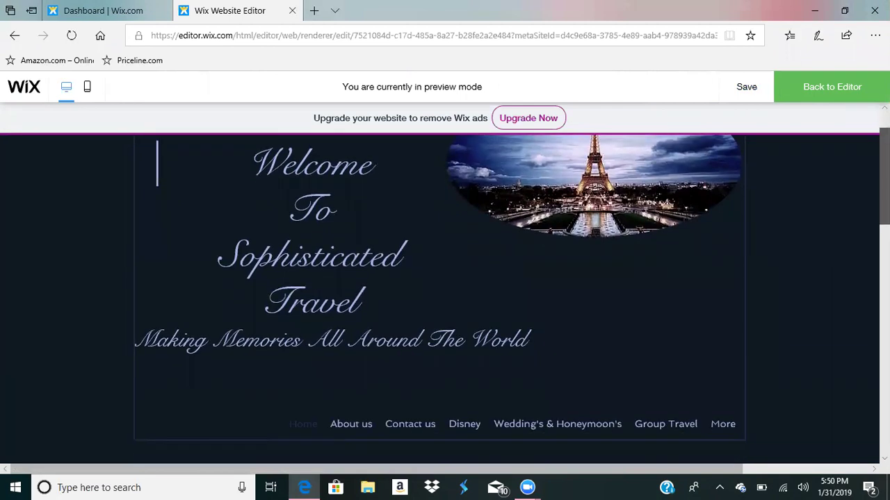
pyautogui.scroll(-3, 445, 299)
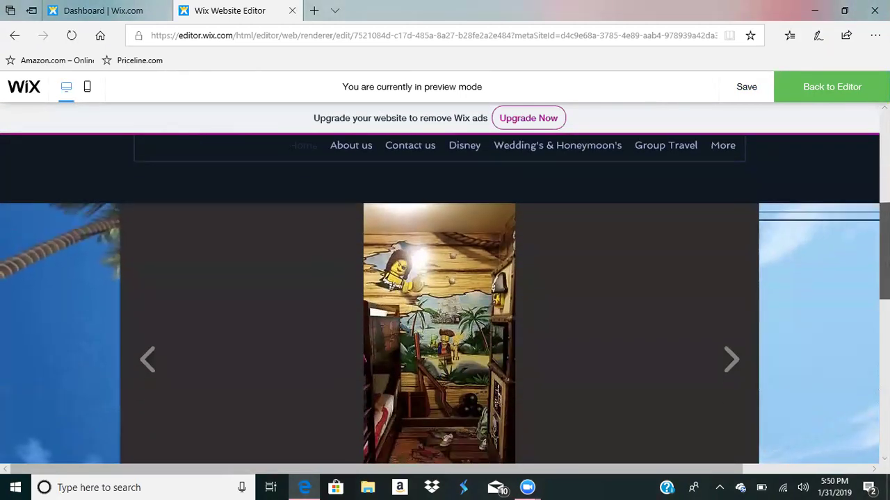
pyautogui.scroll(-1, 707, 312)
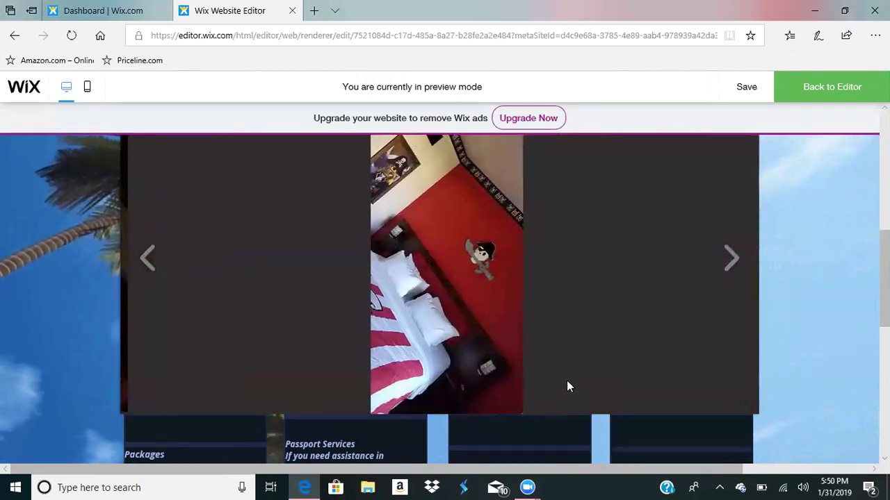
pyautogui.scroll(-1, 445, 299)
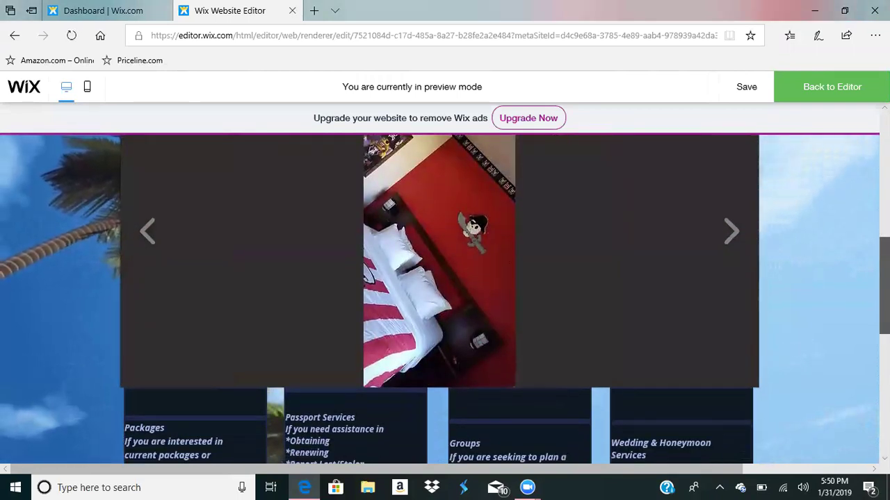
pyautogui.scroll(3, 445, 299)
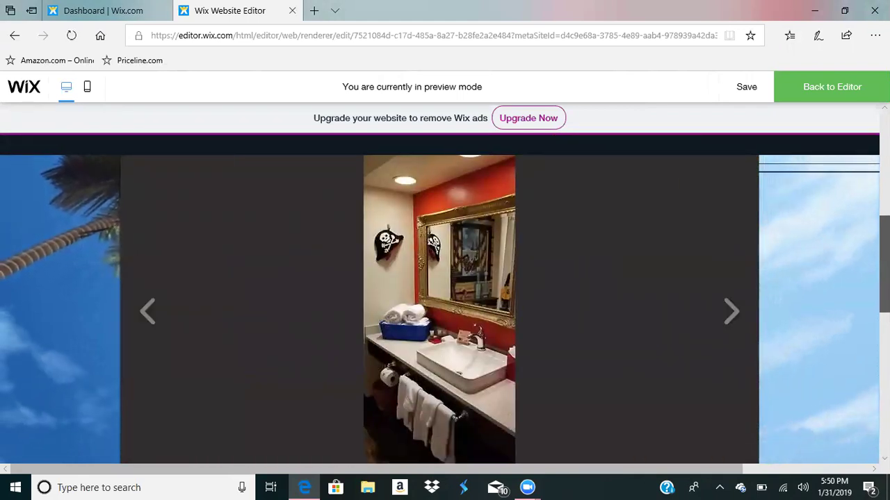
# - Check the Home page's packages, passport, groups and wedding service columns and their links in the preview
pyautogui.scroll(-2, 445, 299)
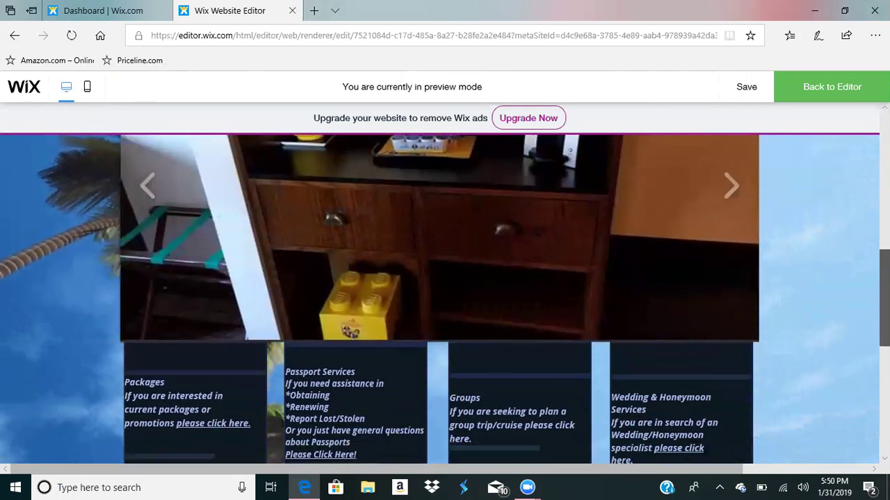
pyautogui.scroll(-3, 445, 299)
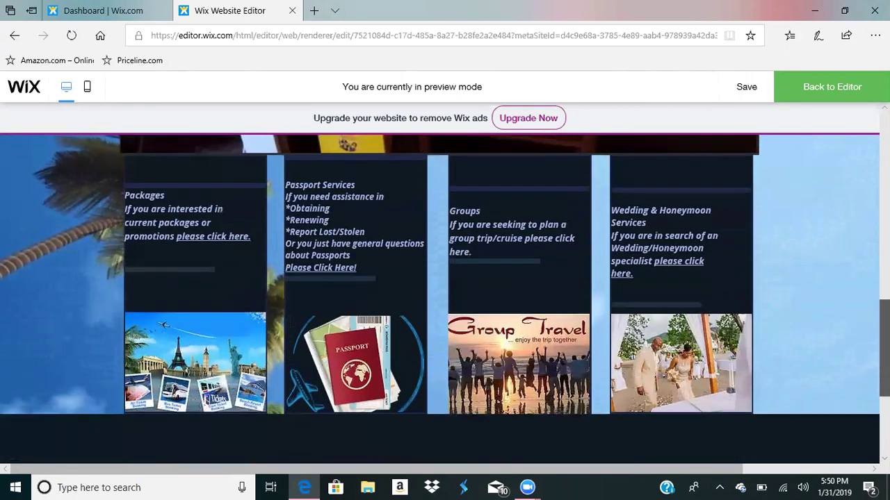
pyautogui.scroll(2, 463, 322)
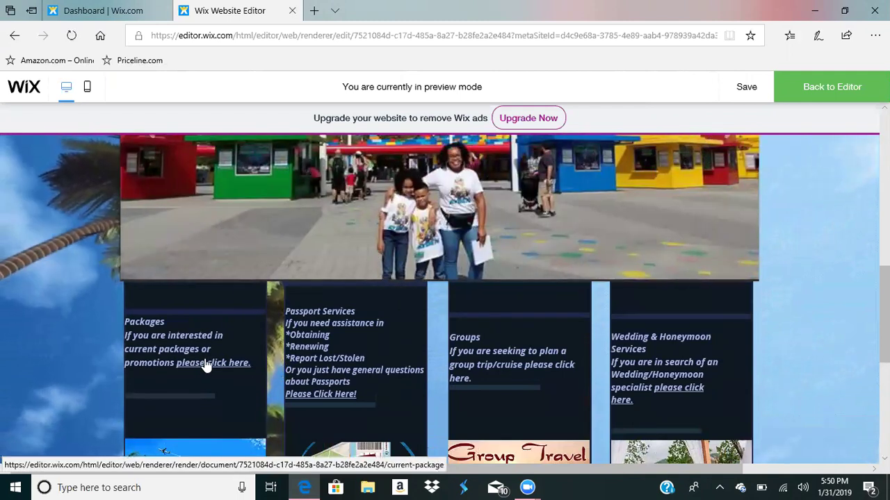
pyautogui.scroll(5, 368, 234)
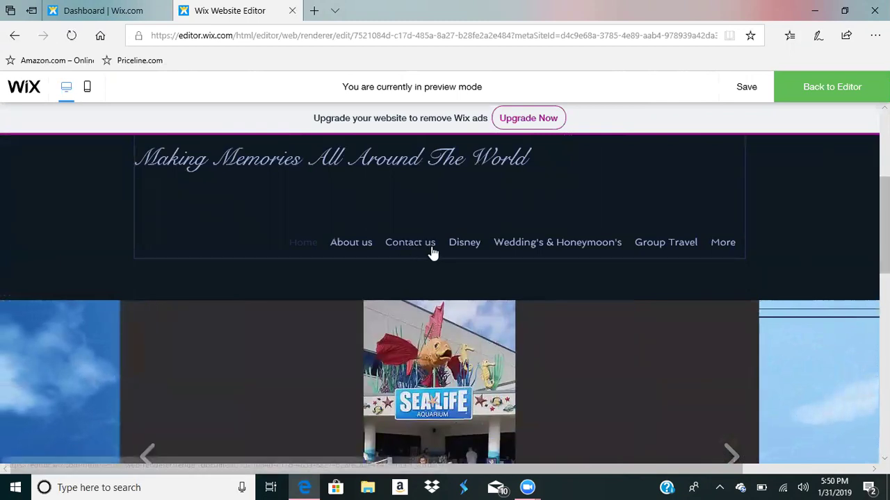
# - Check the previewed About us page's logo and introduction, and the Contact us page's form and map
pyautogui.click(353, 244)
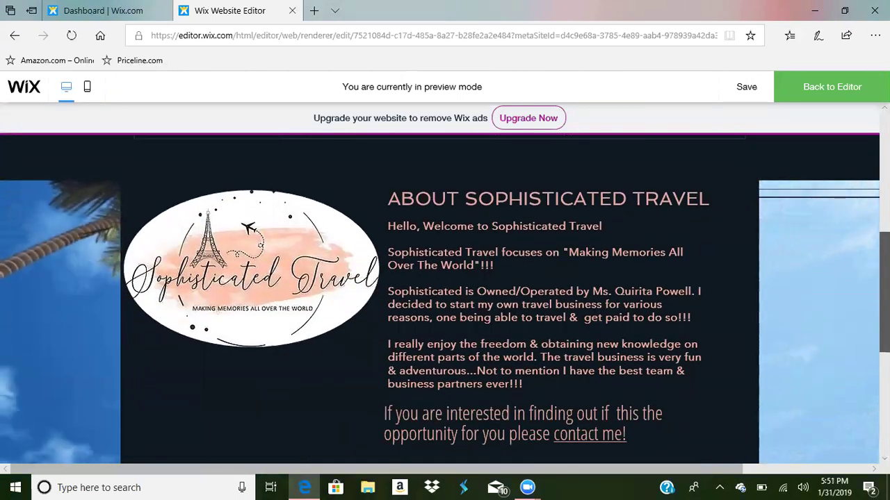
pyautogui.scroll(-3, 445, 299)
pyautogui.scroll(5, 409, 325)
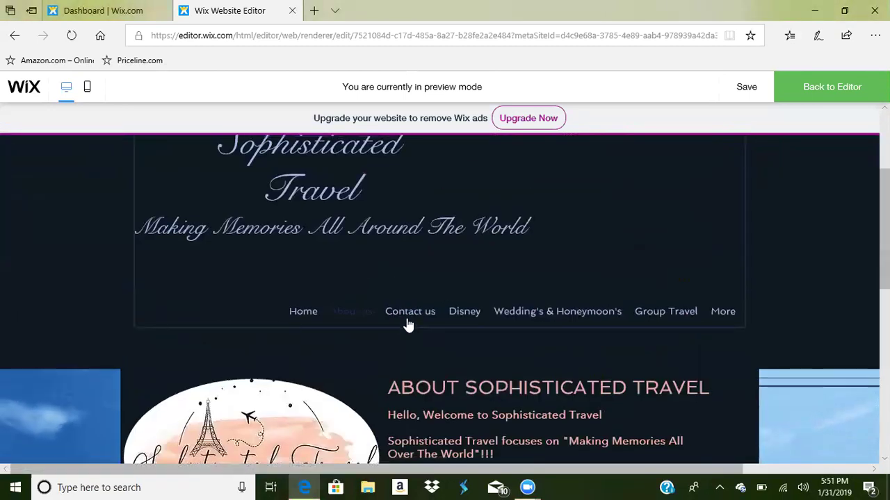
pyautogui.click(409, 314)
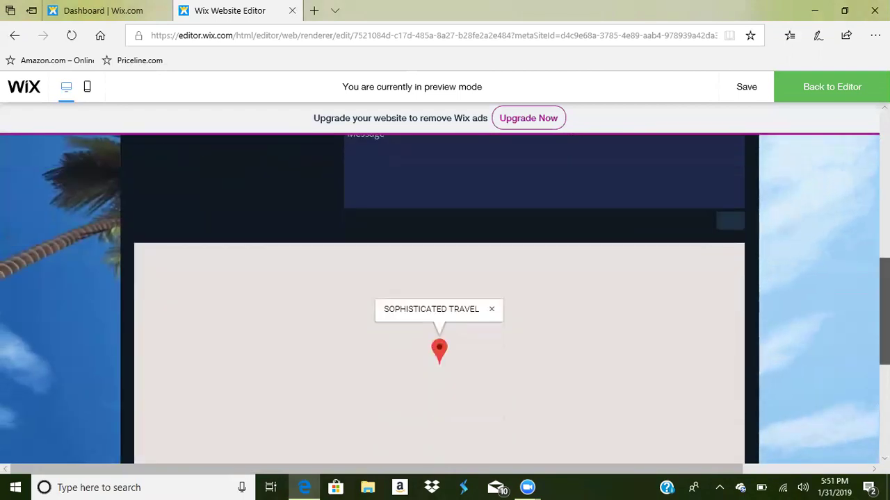
pyautogui.scroll(3, 473, 362)
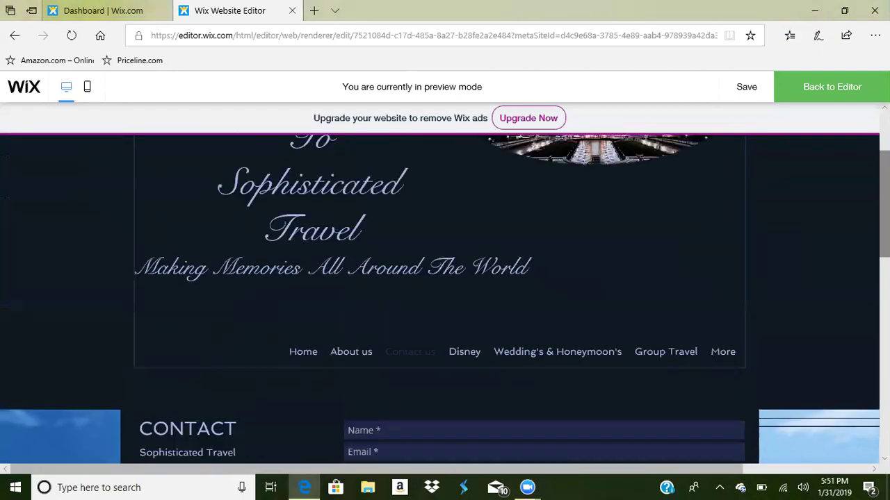
# - Open the Disney page in the preview and check its booking banner, slideshow and footer links
pyautogui.click(470, 357)
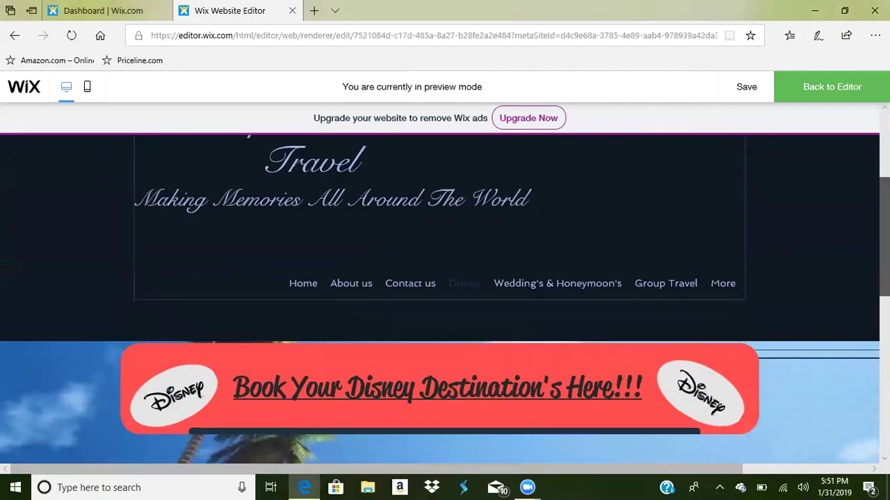
pyautogui.scroll(-3, 445, 299)
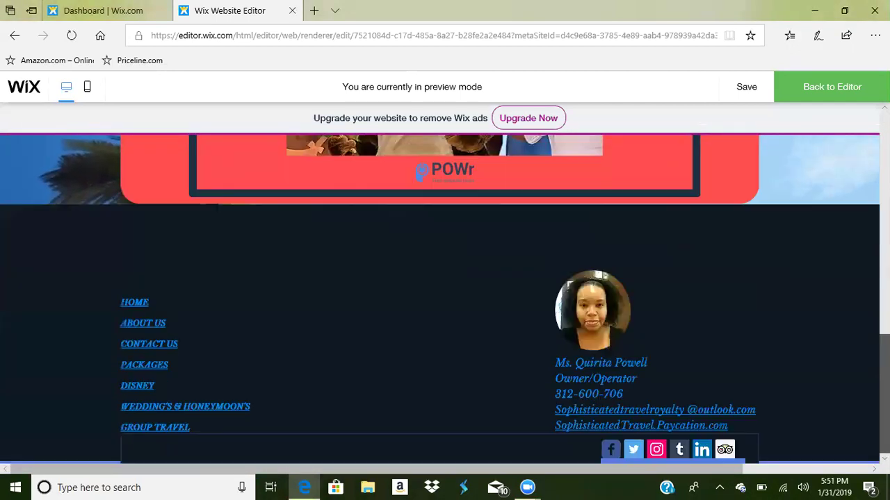
pyautogui.scroll(10, 521, 320)
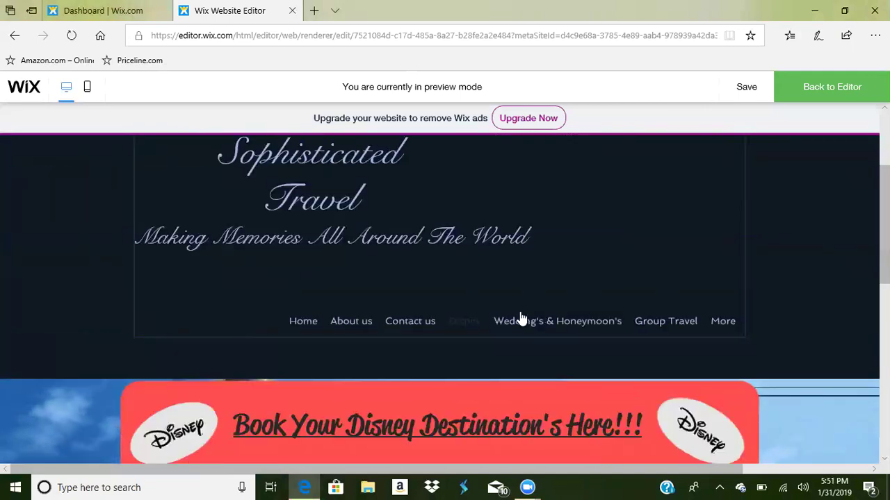
# - Check the Wedding's & Honeymoon's page and the Group Travel page in the preview
pyautogui.click(521, 322)
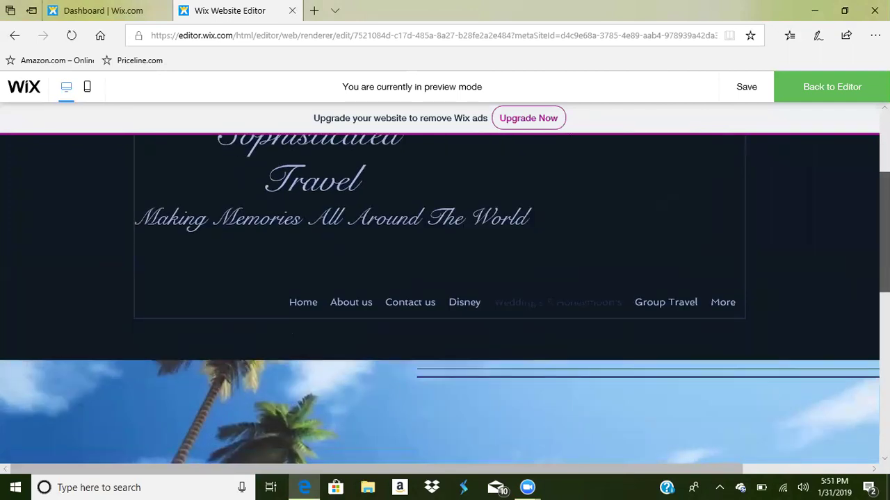
pyautogui.scroll(4, 445, 278)
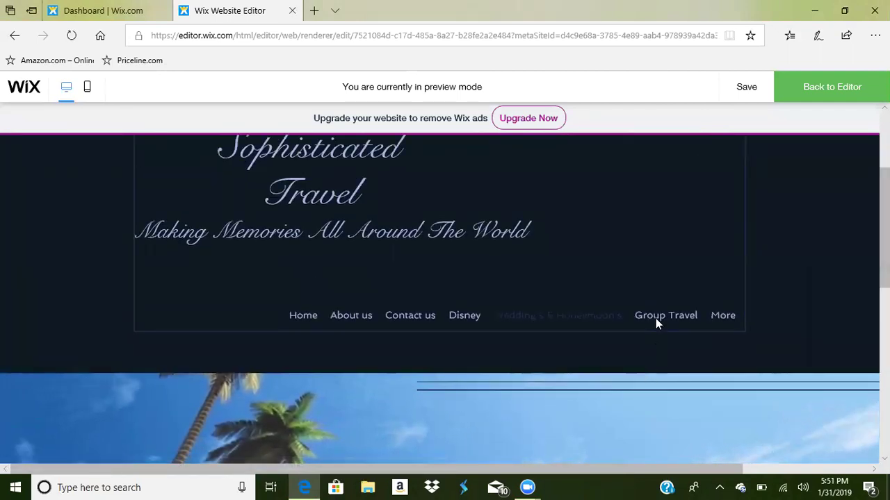
pyautogui.click(656, 315)
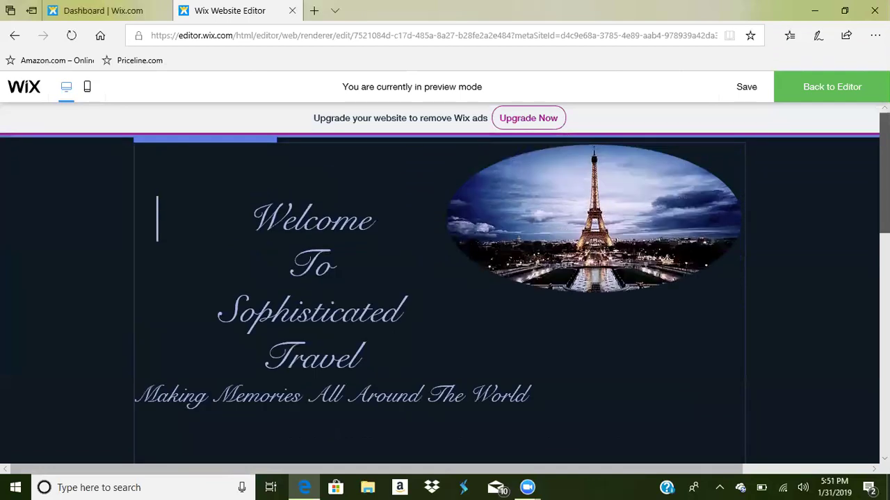
# - Leave the preview for the editor and look over the Group Travel page from header to background area
pyautogui.moveTo(737, 86)
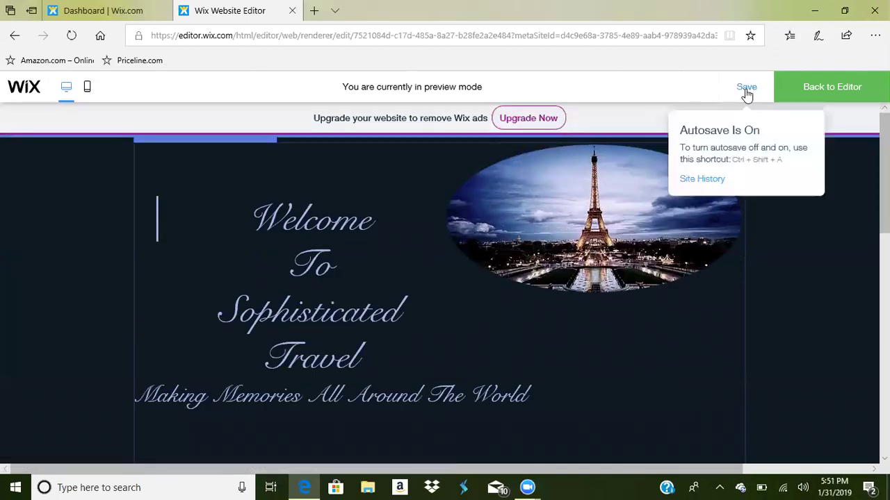
pyautogui.click(801, 94)
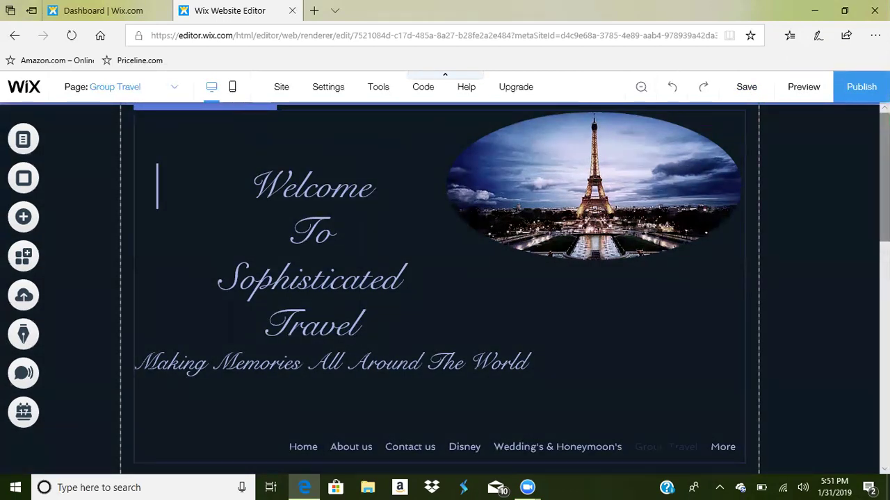
pyautogui.scroll(-5, 444, 278)
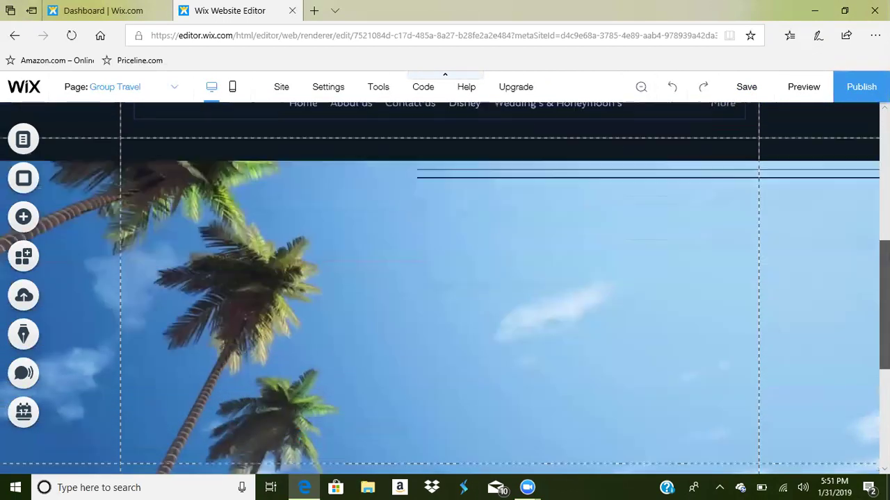
pyautogui.scroll(-1, 445, 278)
pyautogui.scroll(6, 445, 278)
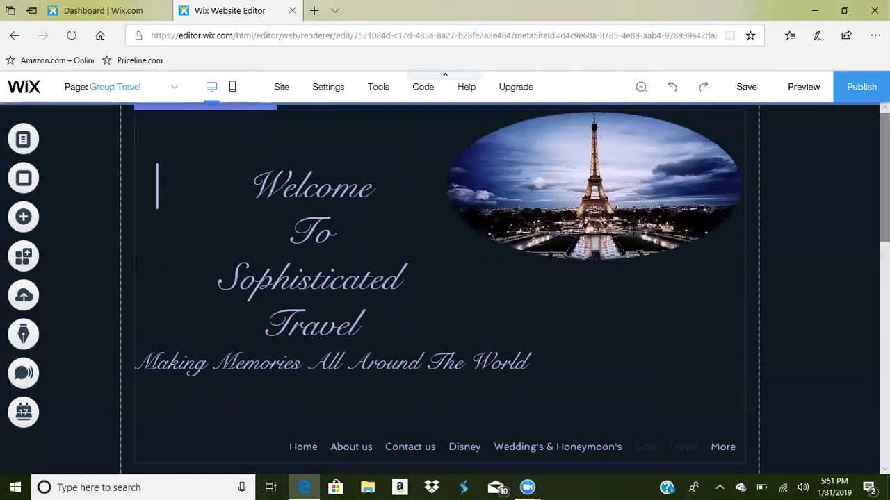
# - Switch the editor to the Home page, then close the editor and return to the Sophistravel dashboard with its site actions list closed
pyautogui.click(177, 85)
pyautogui.click(115, 117)
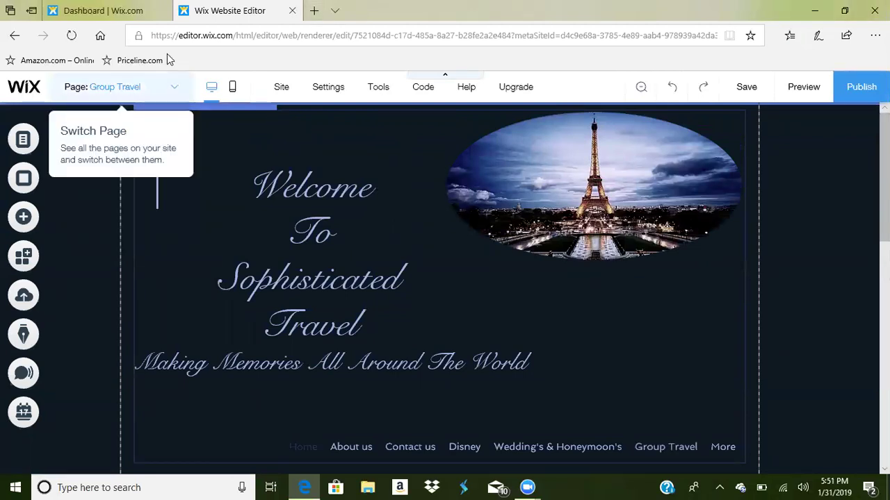
pyautogui.hotkey('ctrl', 'w')
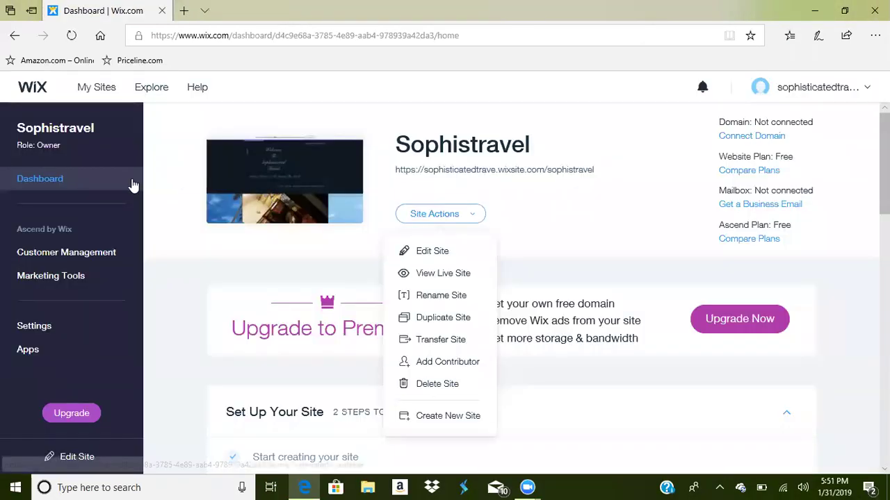
pyautogui.click(647, 402)
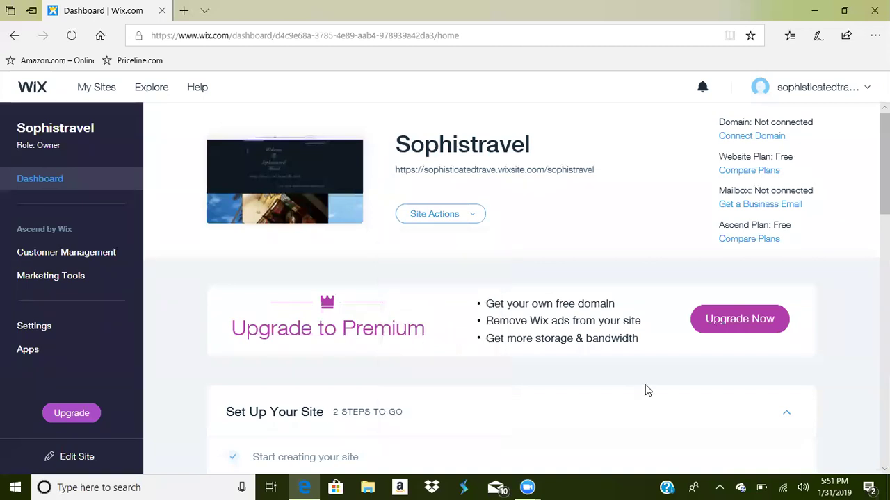
# - Review the dashboard's Premium offer, Set Up Your Site checklist, site tools and Wix Blog tips
pyautogui.click(731, 326)
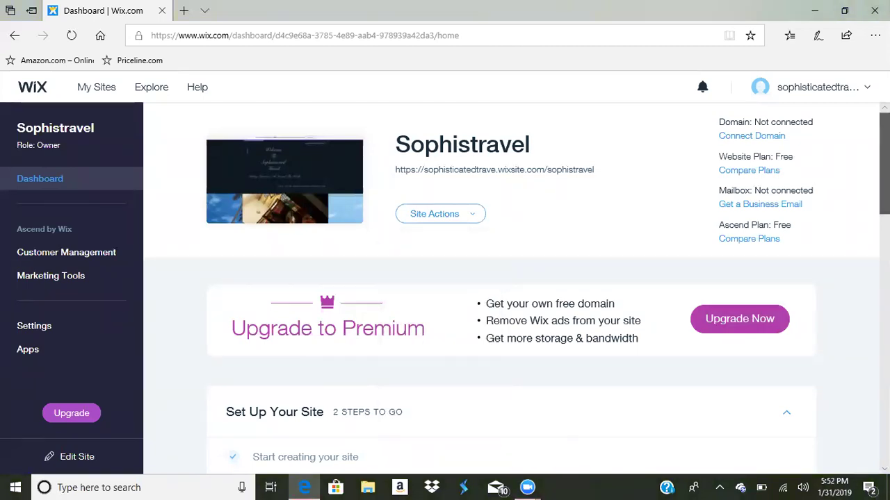
pyautogui.scroll(-2, 511, 287)
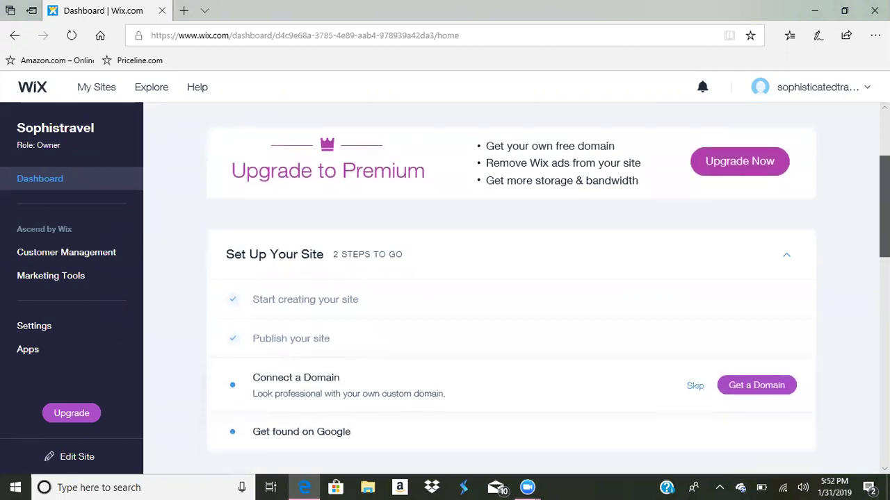
pyautogui.scroll(-1, 610, 335)
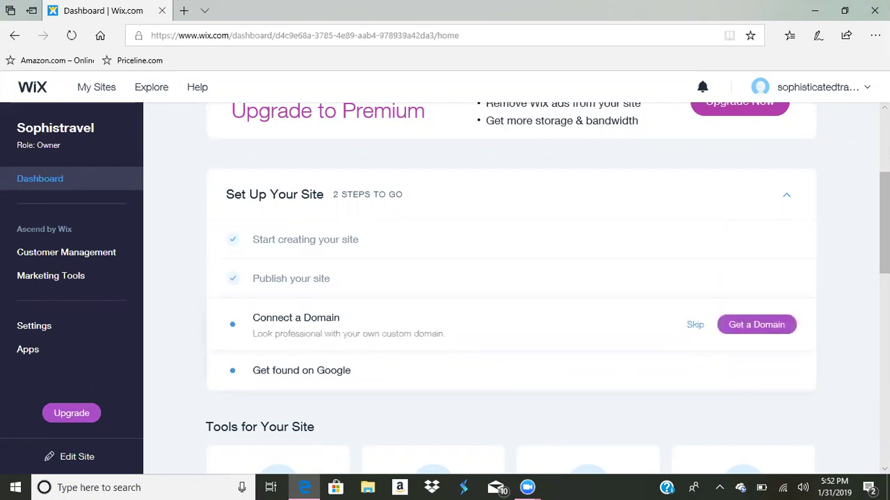
pyautogui.scroll(-1, 344, 288)
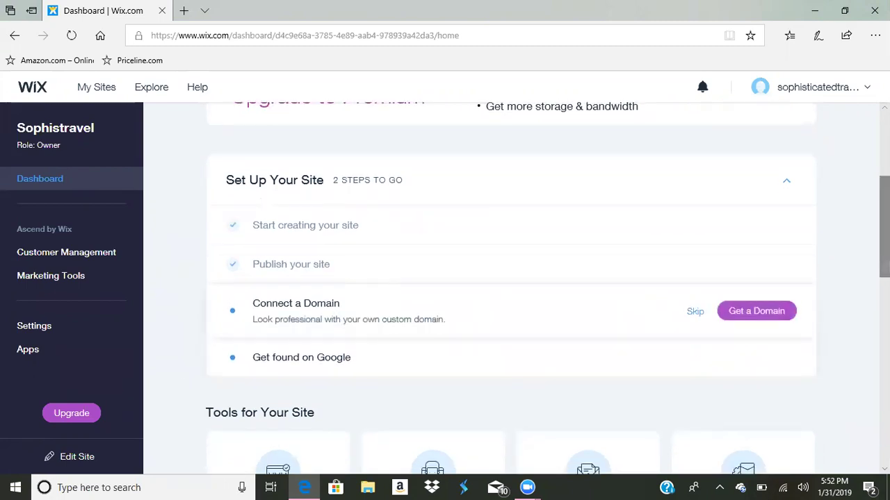
pyautogui.scroll(-3, 513, 288)
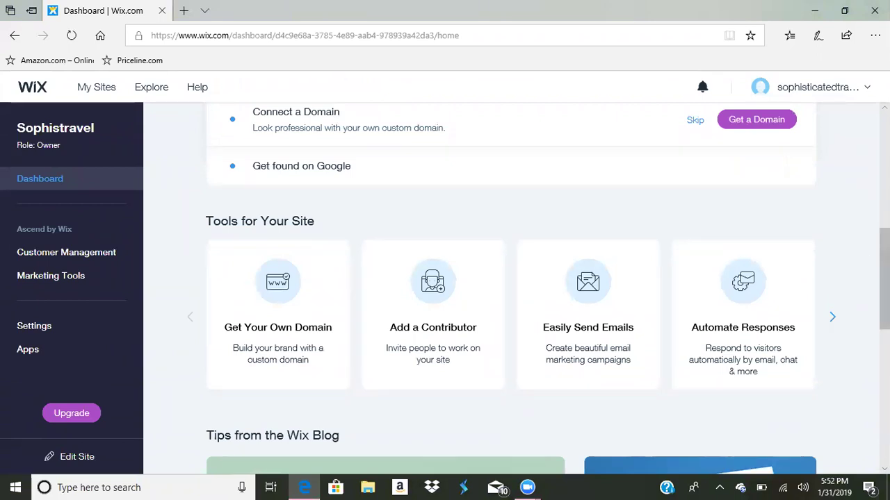
pyautogui.scroll(-3, 513, 288)
pyautogui.scroll(-4, 513, 288)
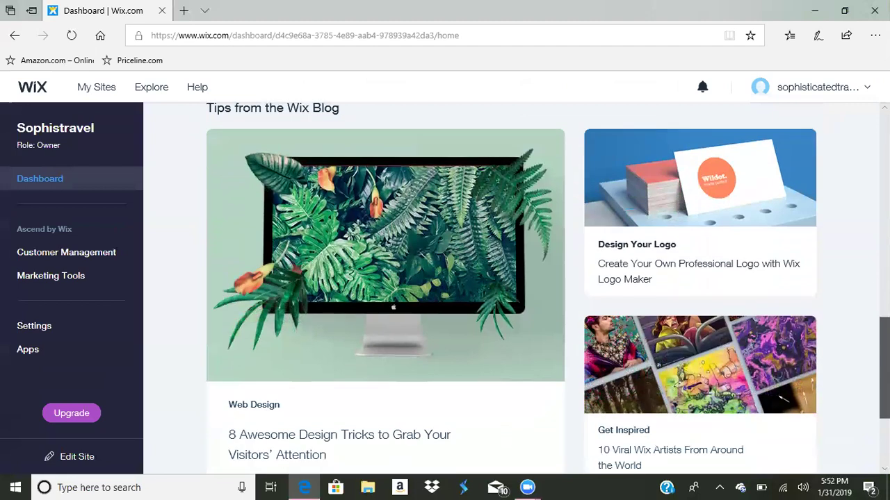
pyautogui.scroll(8, 795, 177)
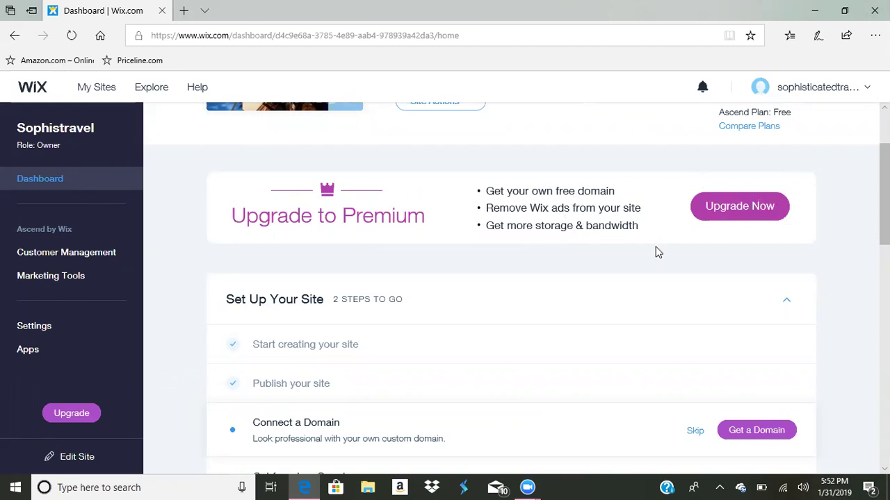
# - Open the Premium upgrade plans and compare the Website plans with the Business & eCommerce plans
pyautogui.click(735, 212)
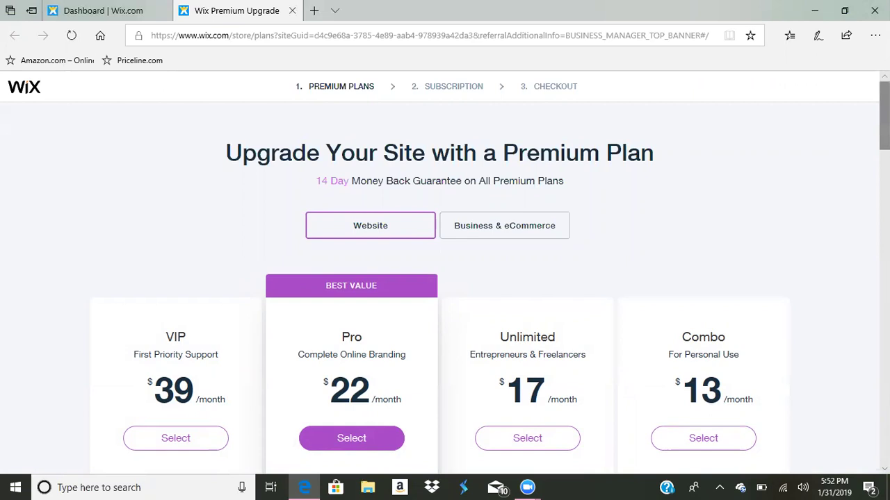
pyautogui.scroll(-1, 444, 278)
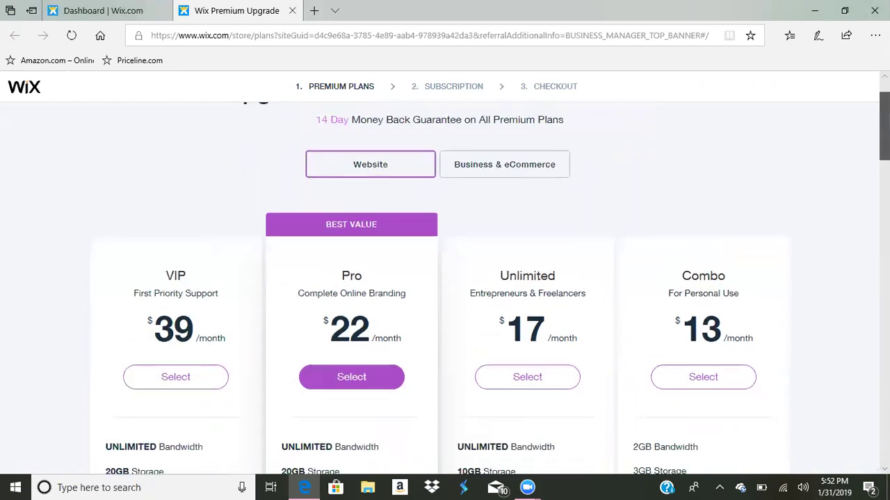
pyautogui.scroll(-1, 444, 278)
pyautogui.scroll(1, 760, 105)
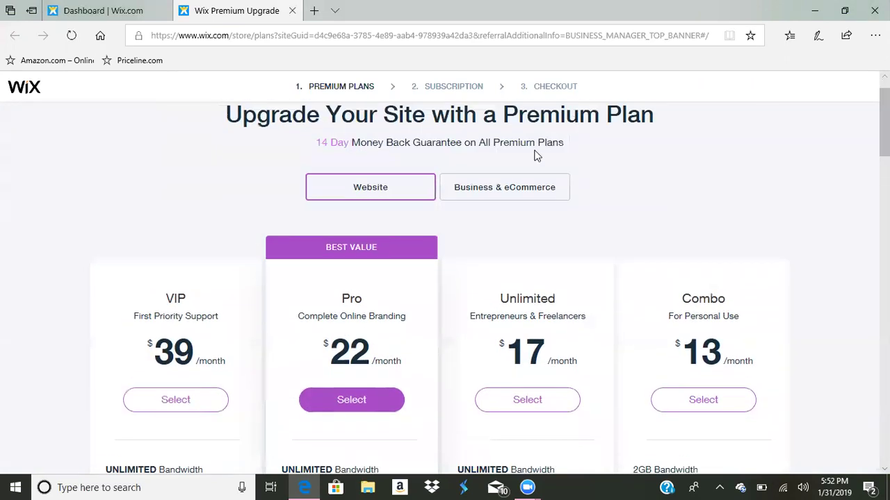
pyautogui.click(527, 190)
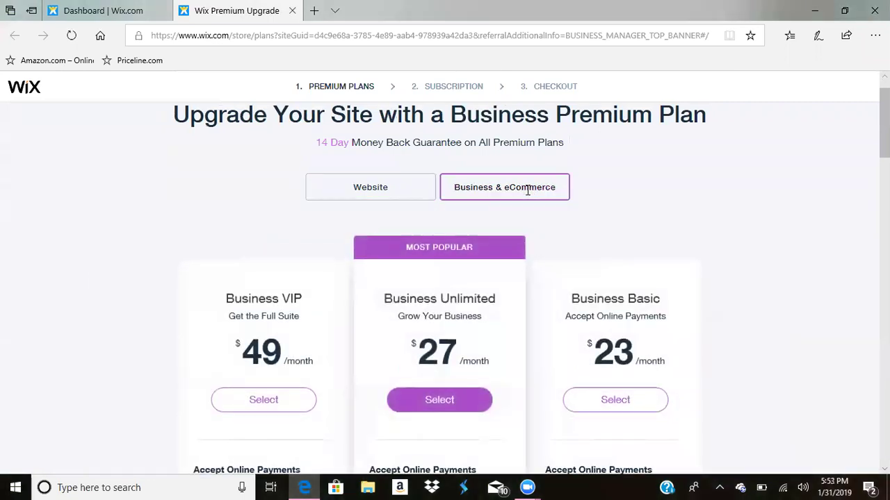
pyautogui.click(388, 186)
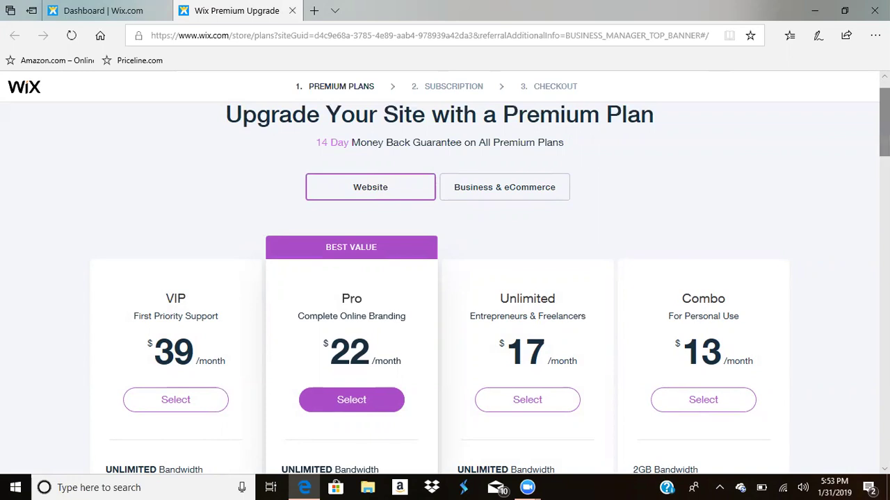
# - Examine the prices and included features of the VIP, Pro, Unlimited and Combo website plans
pyautogui.scroll(-2, 605, 253)
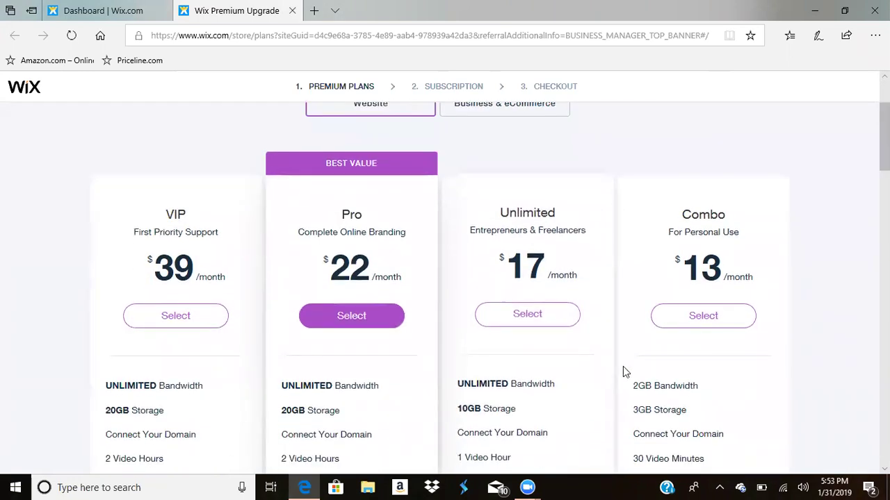
pyautogui.scroll(-1, 622, 371)
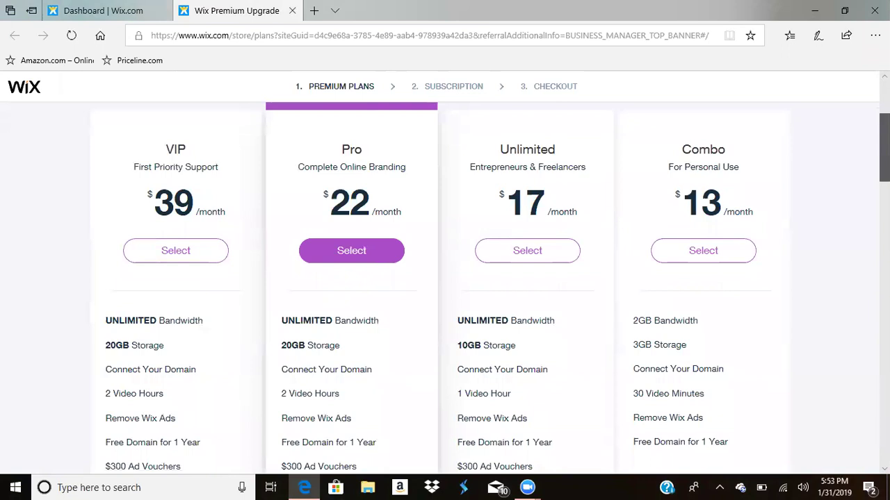
pyautogui.scroll(-2, 445, 286)
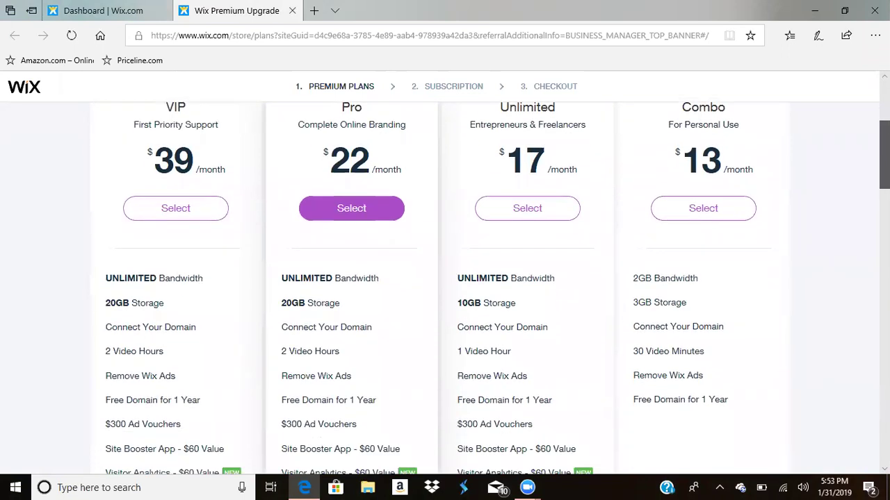
pyautogui.scroll(-1, 492, 286)
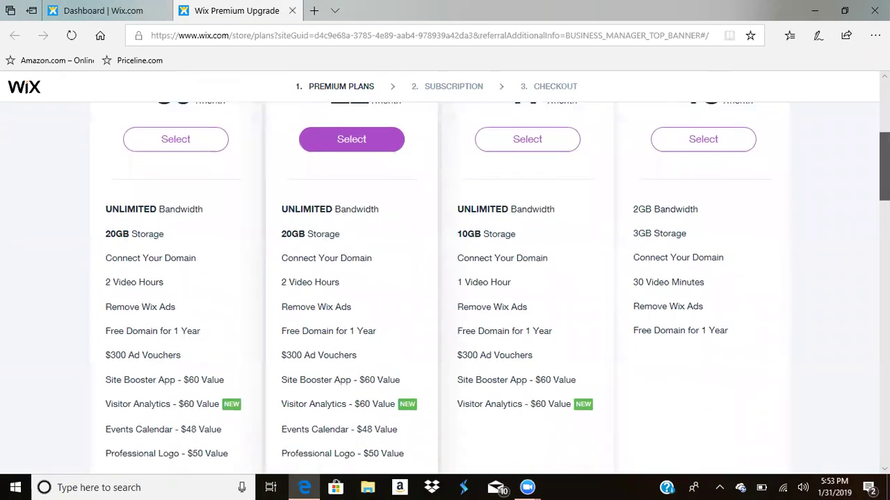
pyautogui.scroll(2, 444, 286)
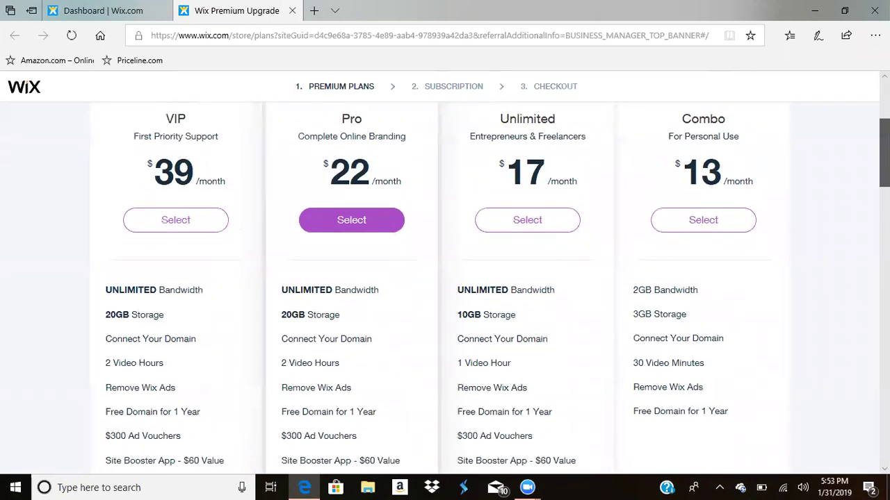
pyautogui.scroll(1, 445, 287)
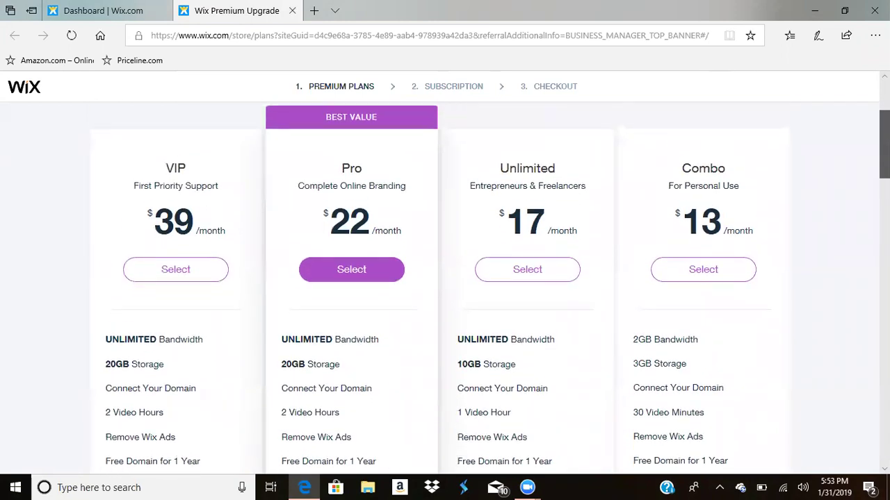
pyautogui.scroll(-1, 445, 286)
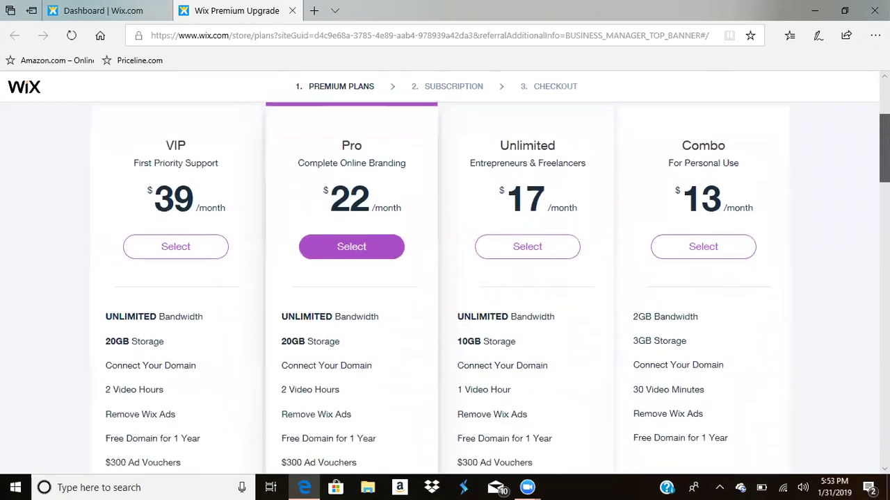
pyautogui.scroll(-1, 445, 286)
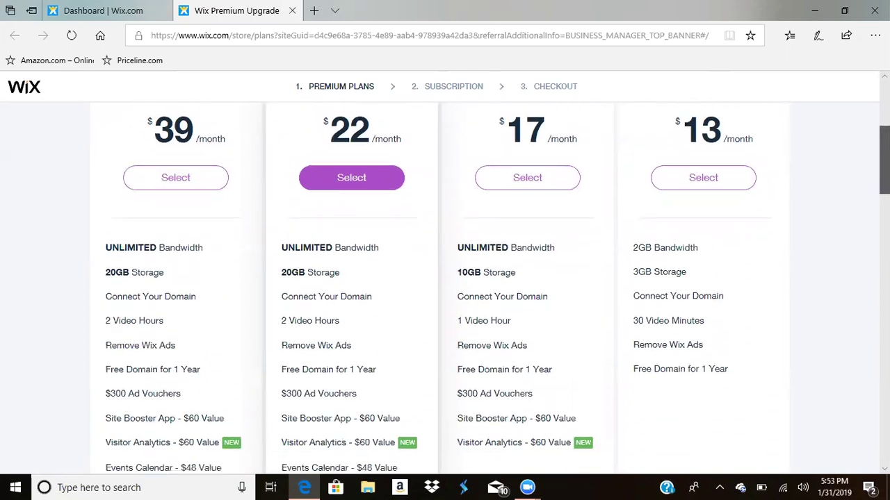
pyautogui.scroll(-1, 445, 286)
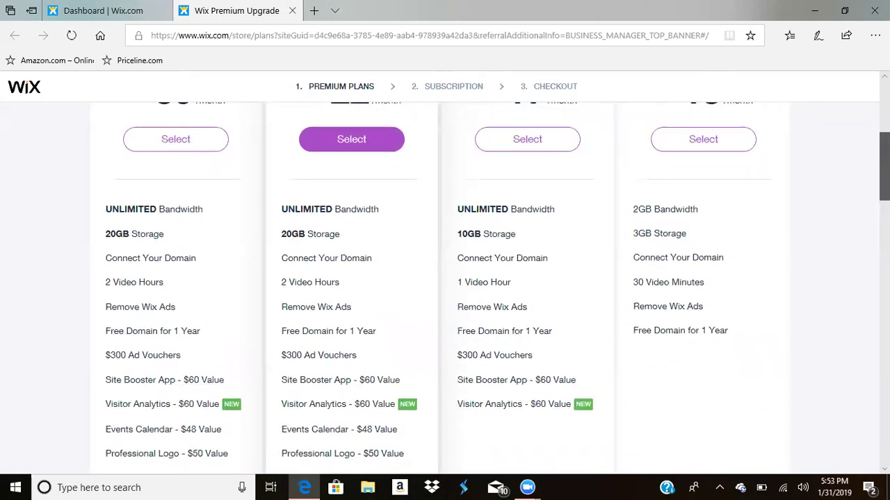
pyautogui.scroll(-1, 445, 286)
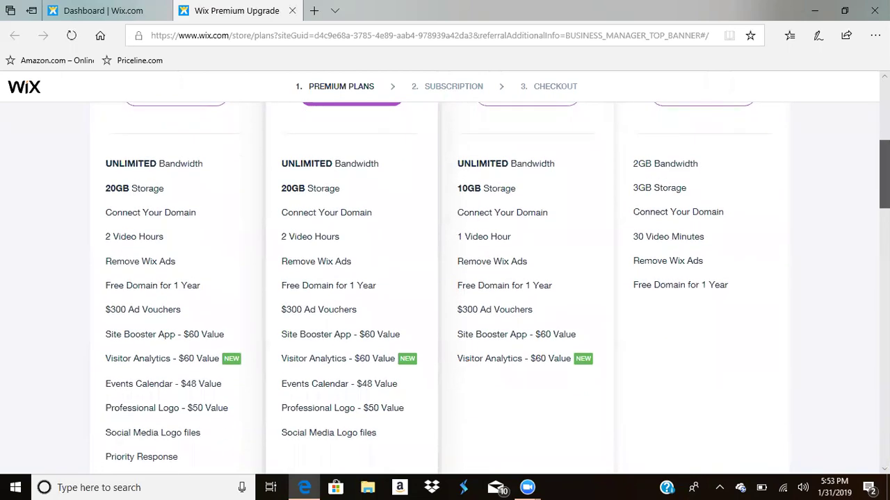
# - Compare the bandwidth, storage, video hours, ad vouchers and support extras listed under the four website plans
pyautogui.scroll(-1, 445, 287)
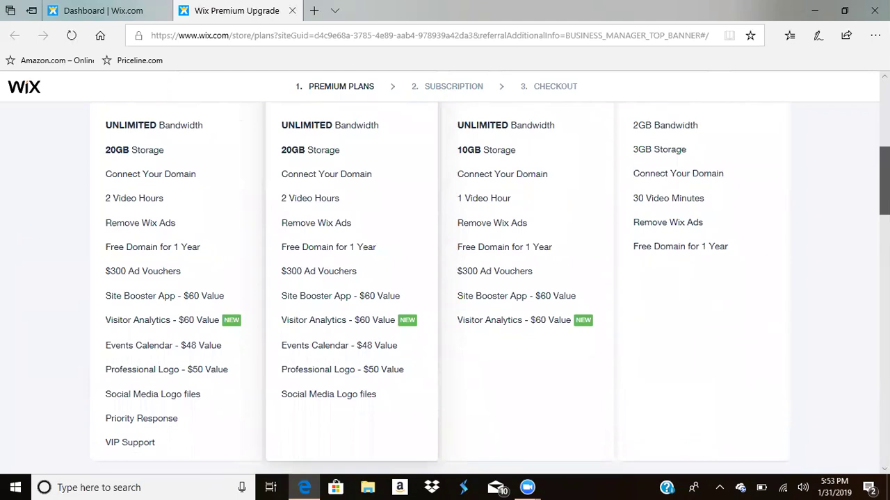
pyautogui.scroll(3, 445, 286)
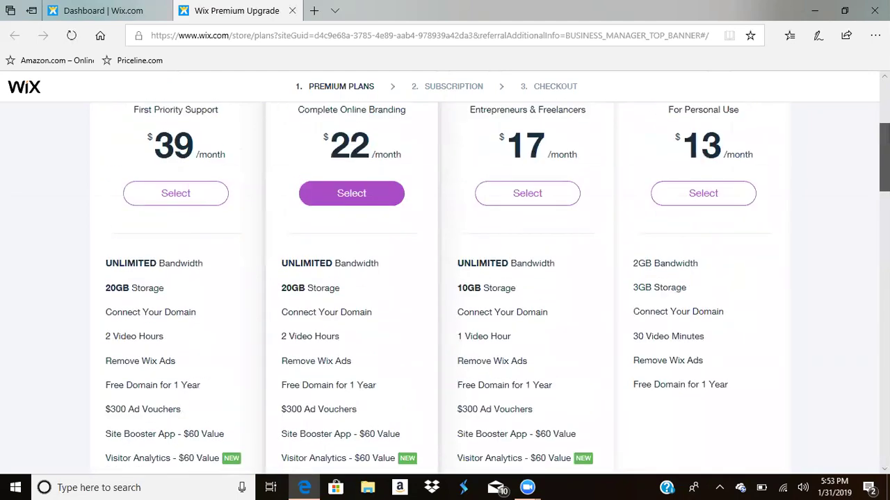
pyautogui.scroll(-2, 445, 286)
pyautogui.scroll(3, 445, 286)
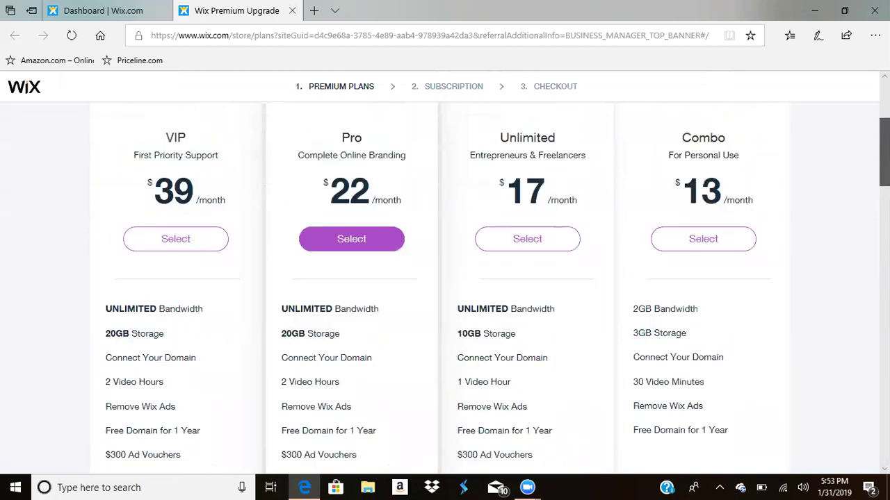
pyautogui.scroll(-2, 445, 286)
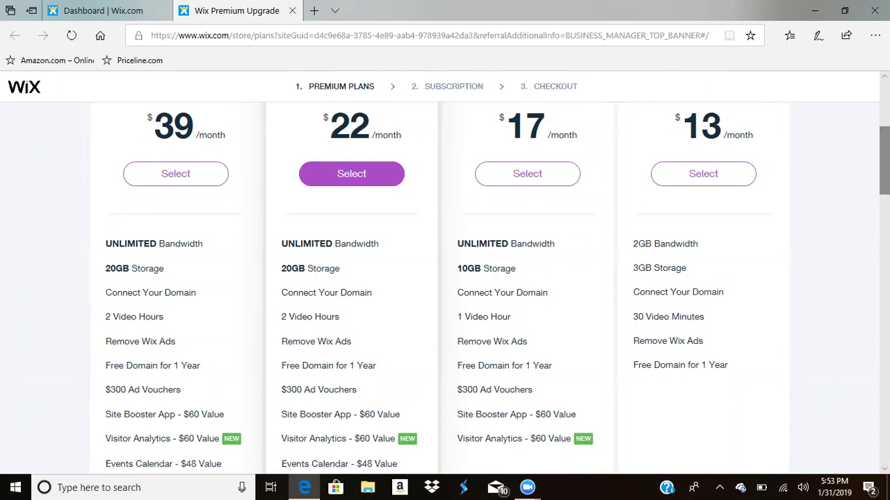
pyautogui.scroll(1, 445, 287)
pyautogui.scroll(1, 445, 286)
pyautogui.scroll(-1, 445, 286)
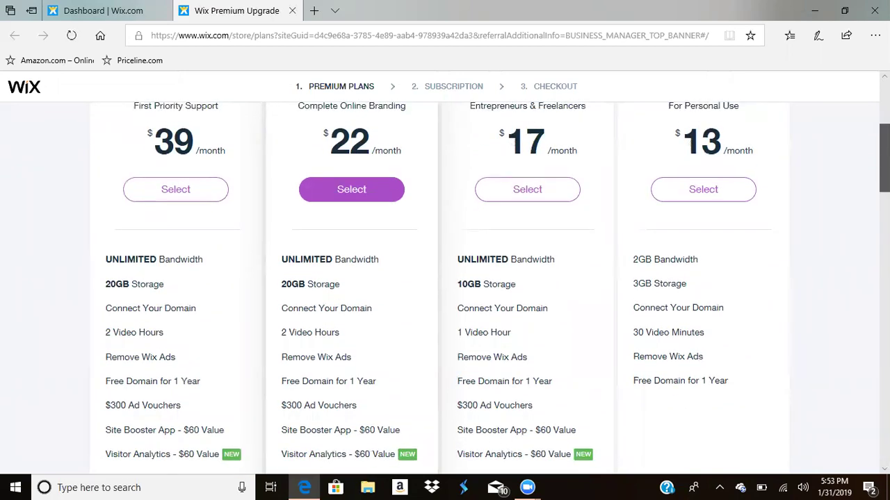
pyautogui.scroll(1, 445, 286)
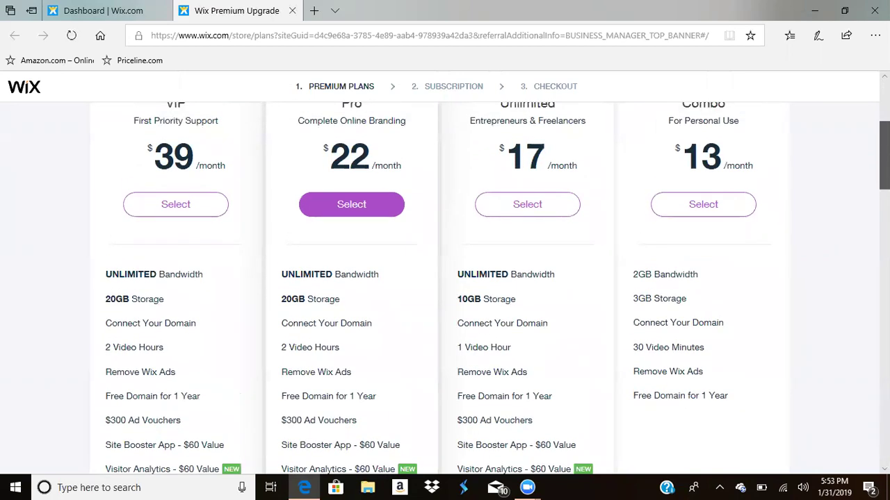
pyautogui.scroll(5, 414, 97)
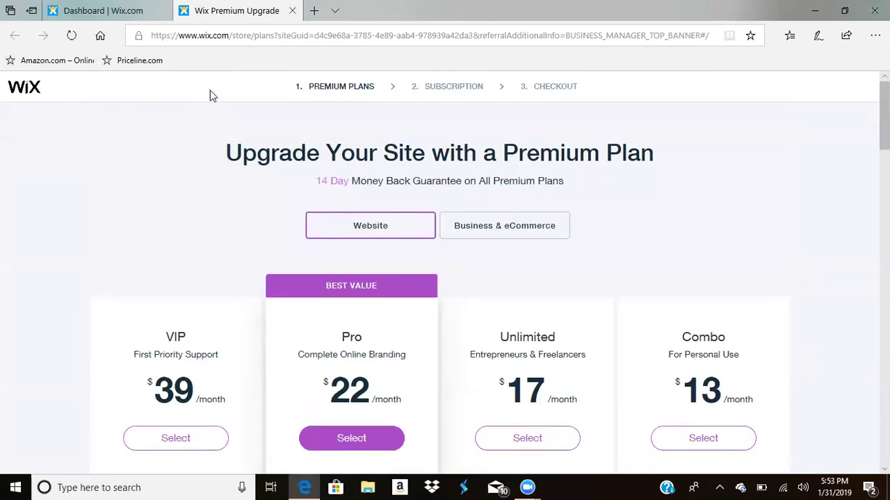
# - Close the Premium upgrade page, confirming to leave it, and return to the site overview on the Sophistravel dashboard
pyautogui.click(292, 11)
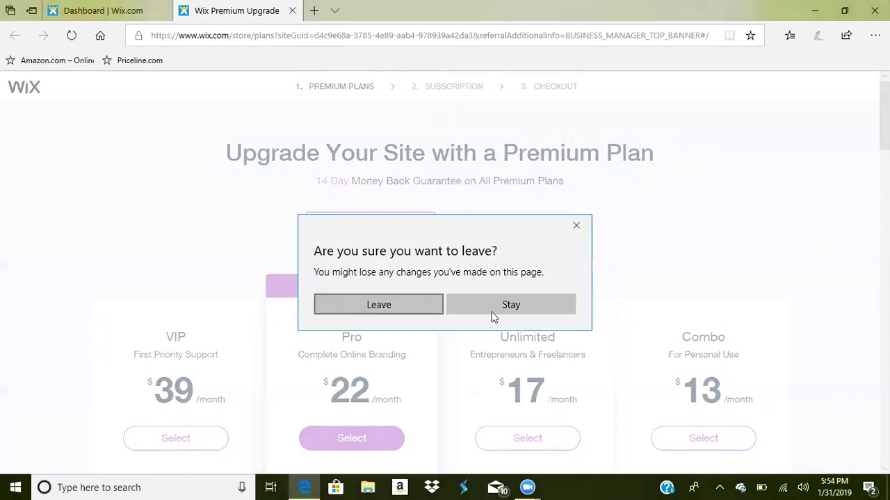
pyautogui.click(407, 302)
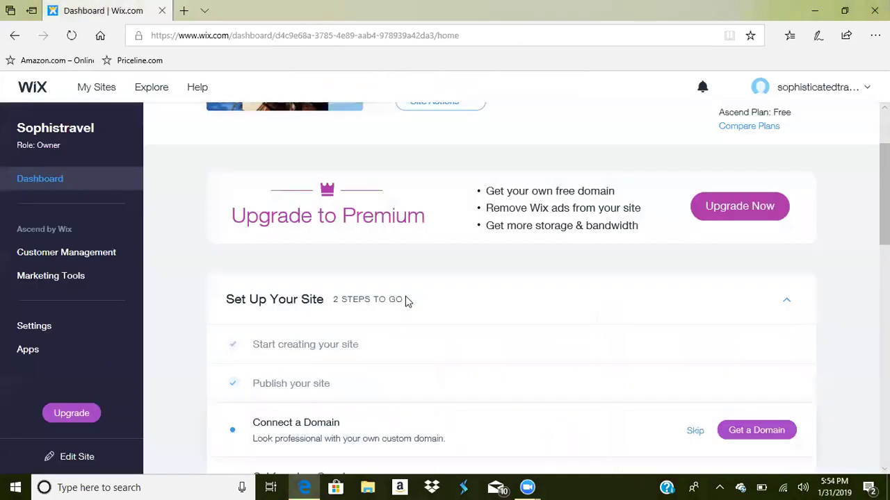
pyautogui.scroll(1, 512, 285)
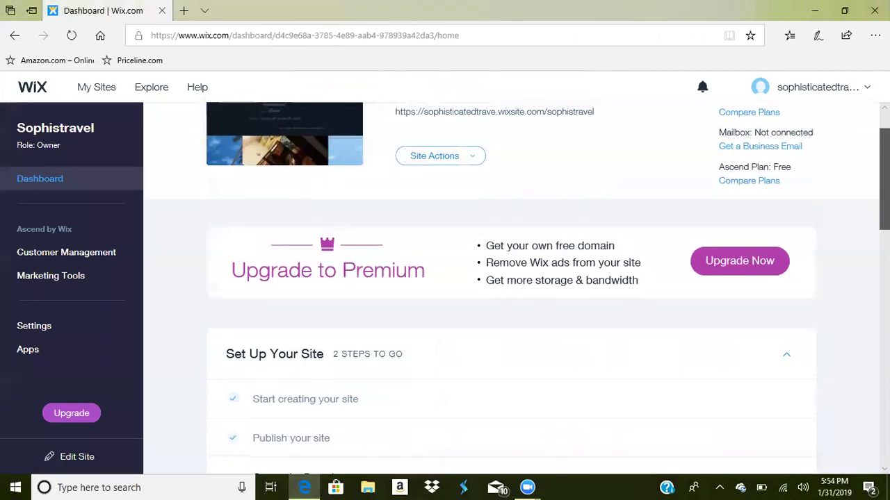
pyautogui.scroll(1, 387, 258)
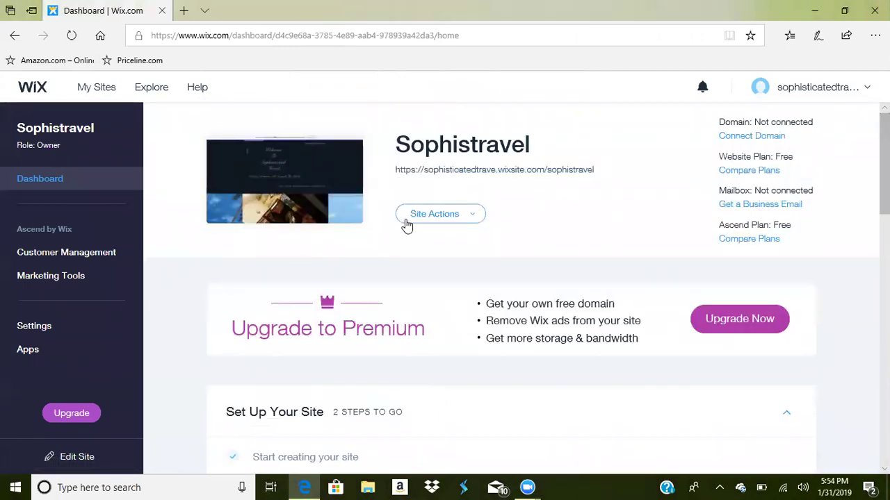
# - Open the published Sophistravel site from its dashboard address in a new tab and look over its home page
pyautogui.rightClick(441, 174)
pyautogui.click(461, 184)
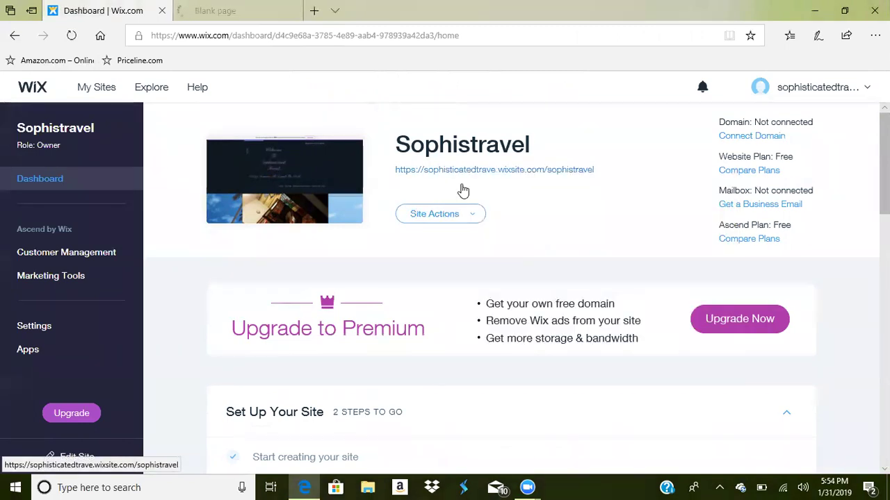
pyautogui.click(249, 14)
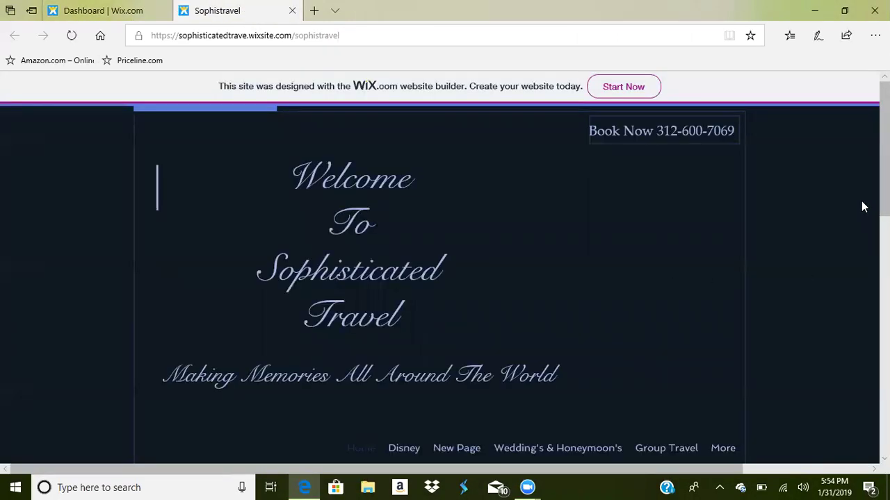
pyautogui.scroll(-2, 445, 278)
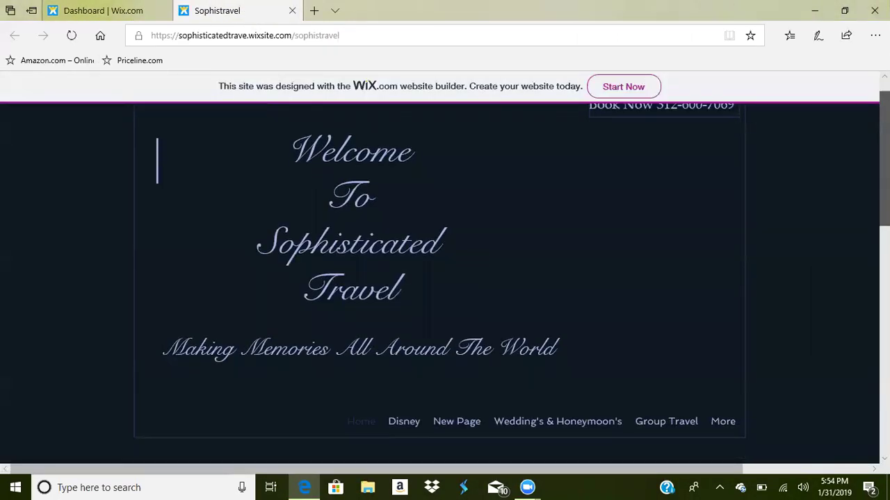
pyautogui.scroll(-7, 444, 278)
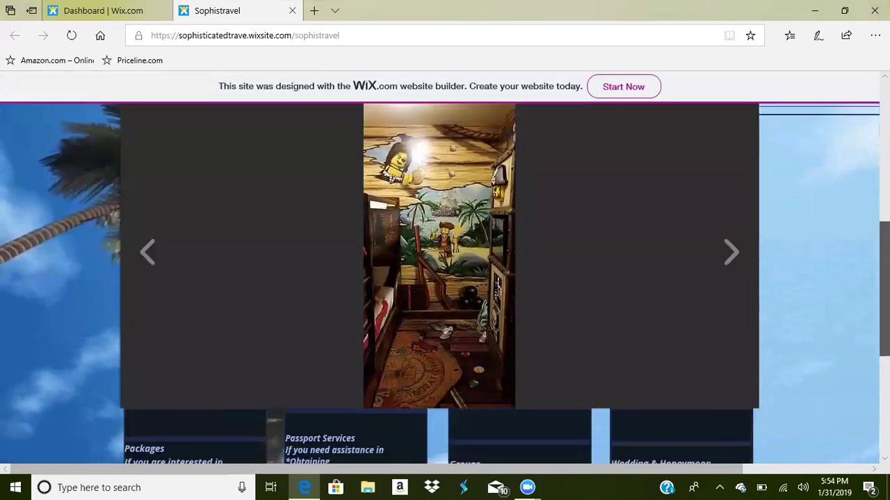
pyautogui.scroll(8, 445, 278)
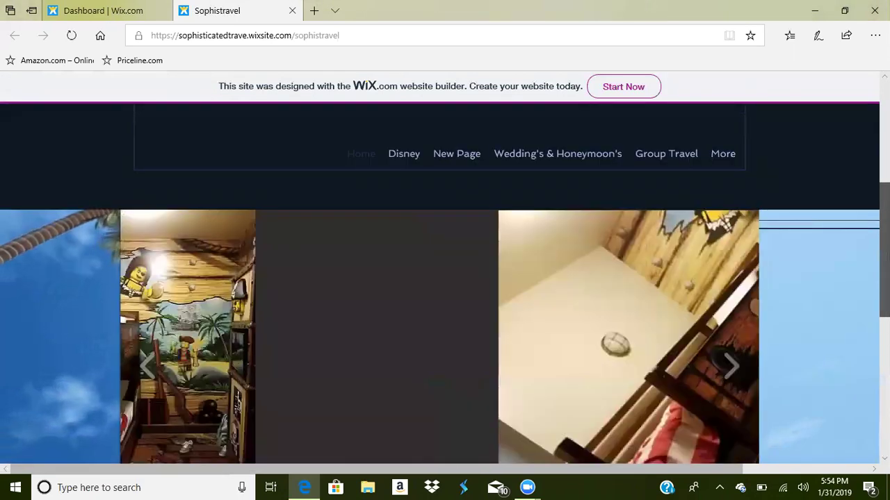
pyautogui.scroll(2, 445, 278)
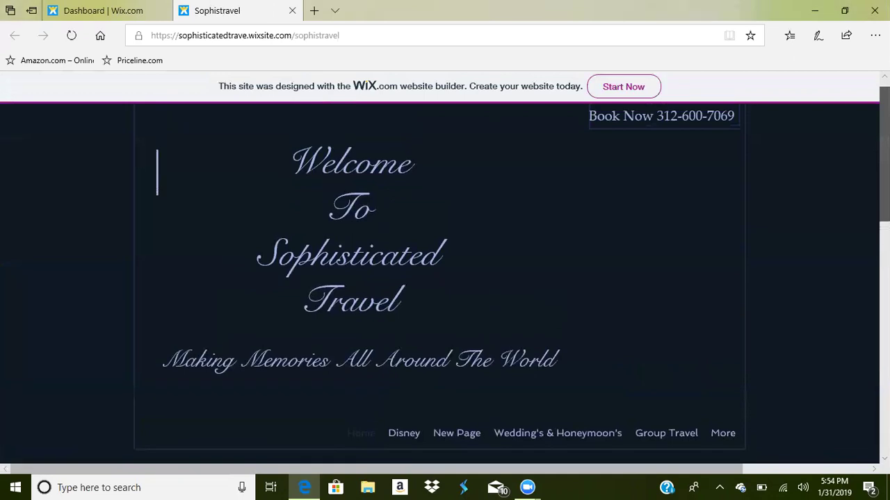
pyautogui.scroll(1, 445, 278)
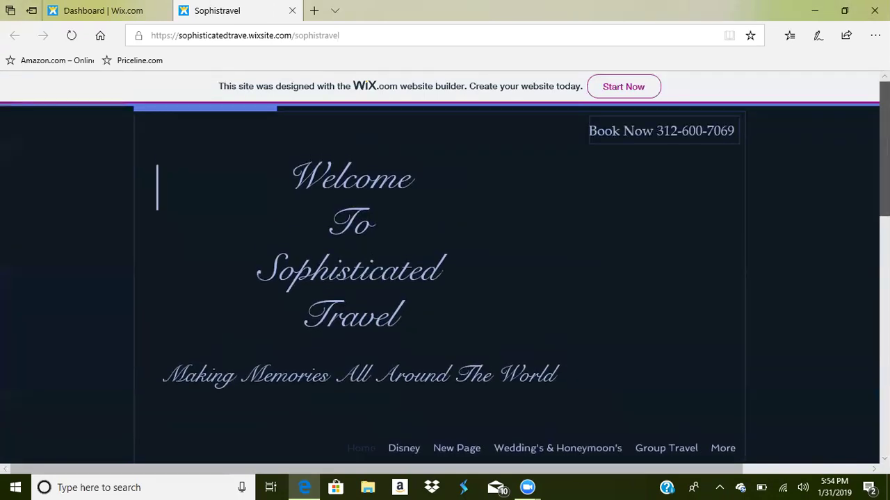